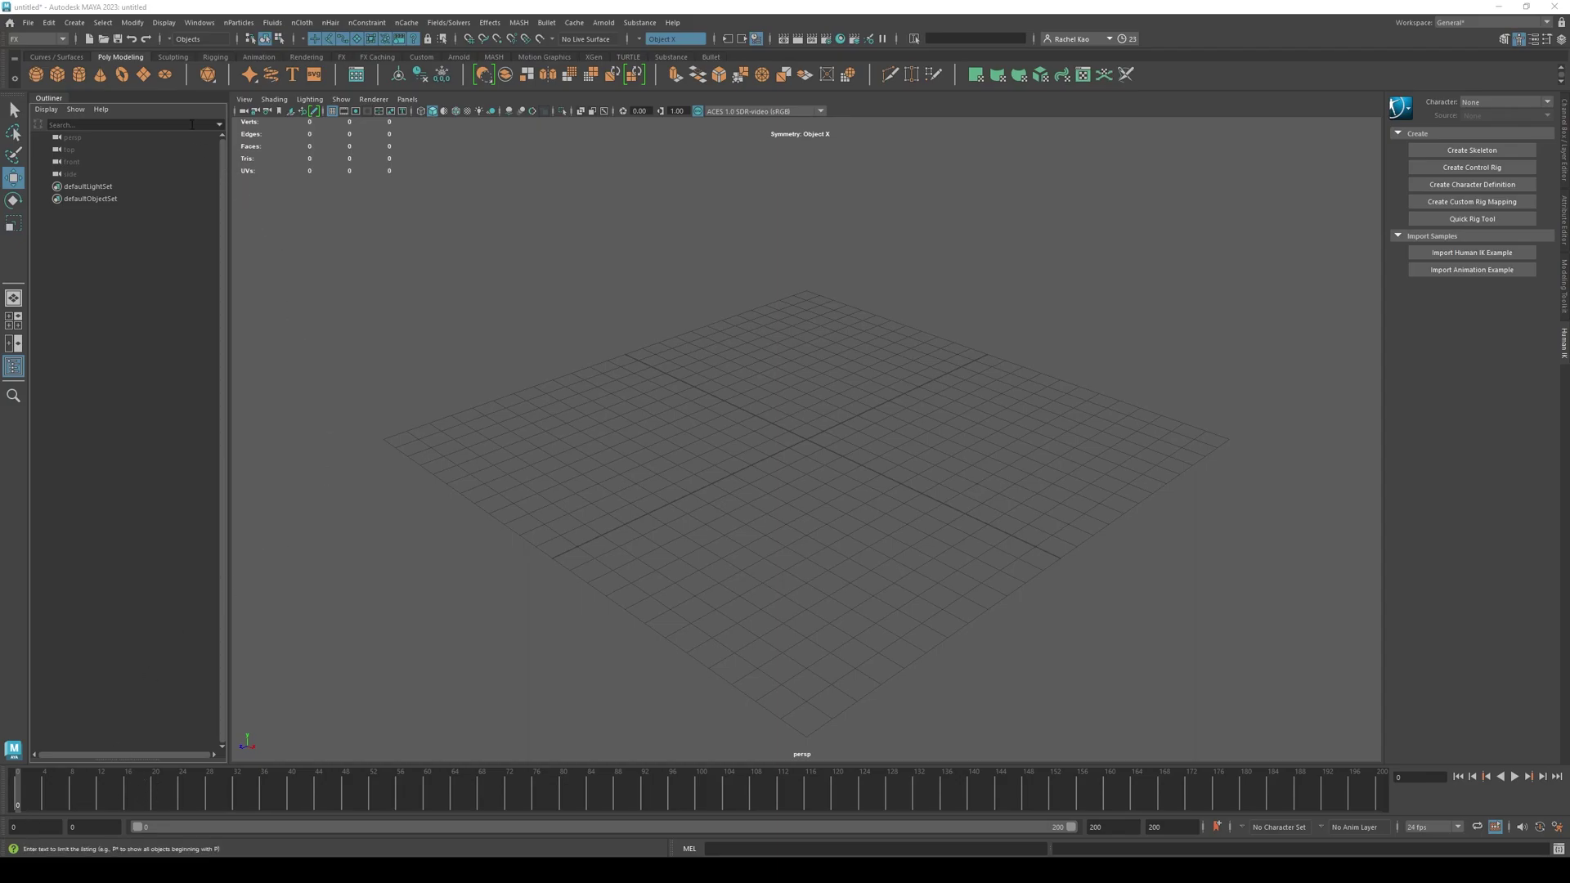
Import the LeaflessTree.ma example mesh from the Props folder of the Sculpting Base Meshes in the Content Browser
left_click(193, 27)
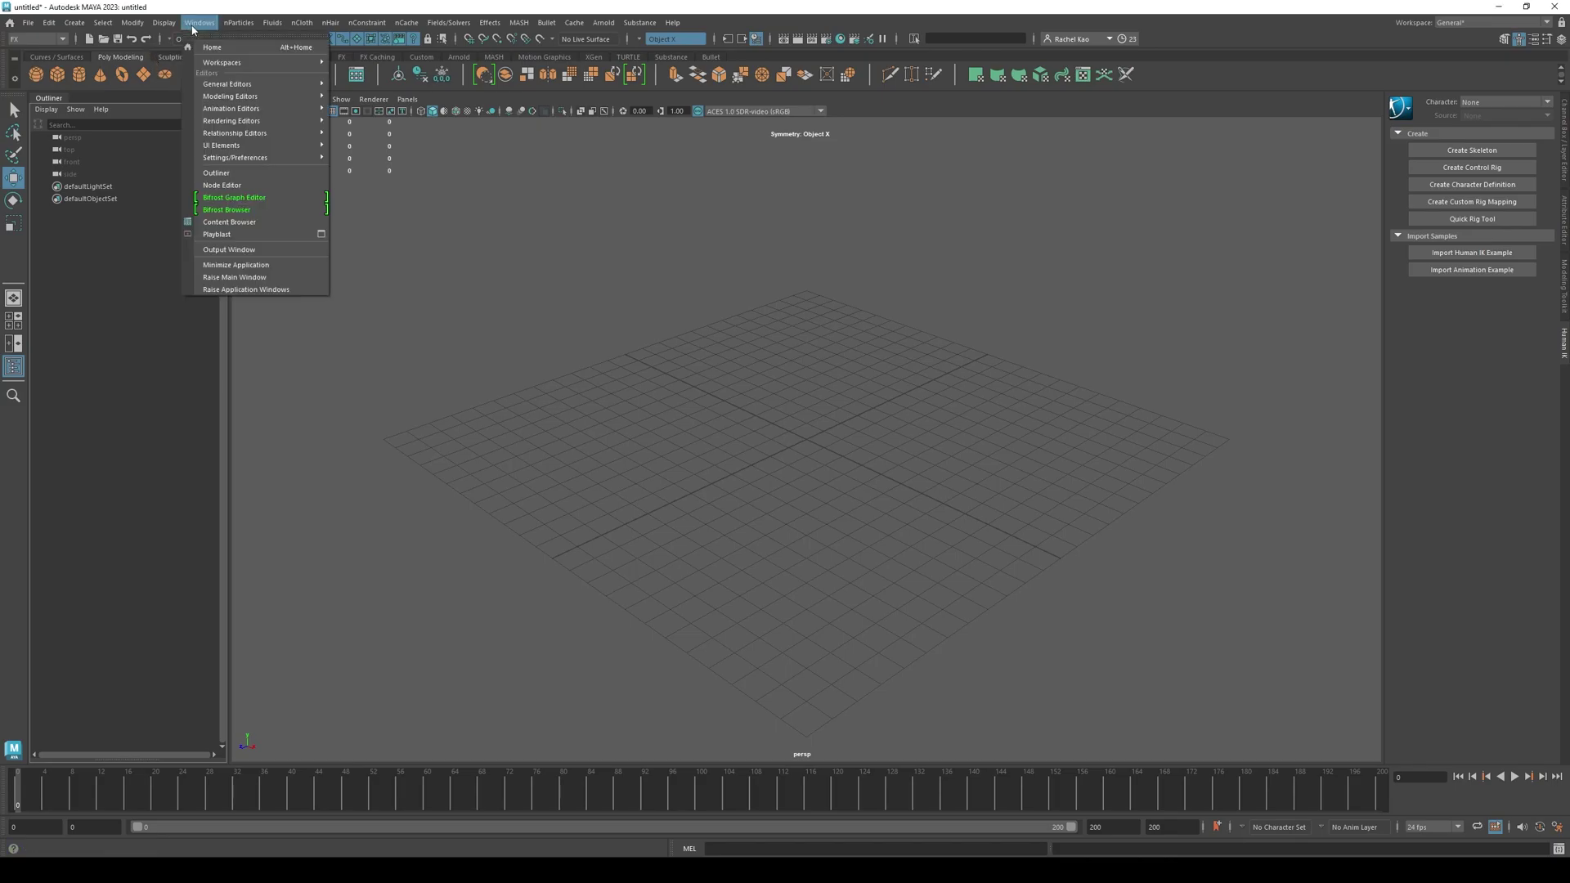
left_click(240, 224)
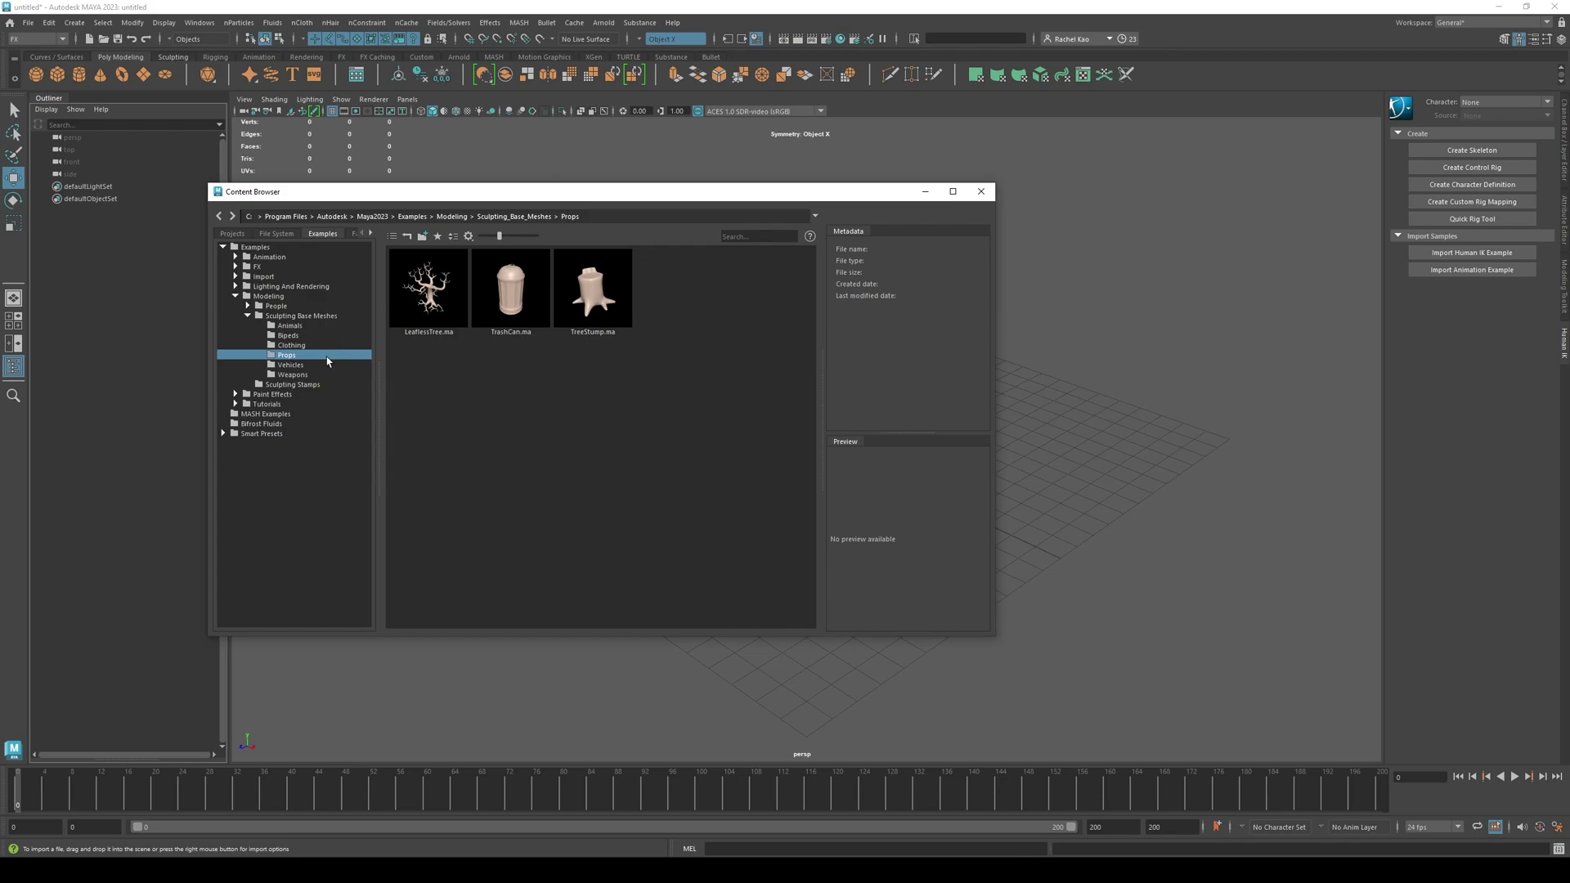
double_click(429, 288)
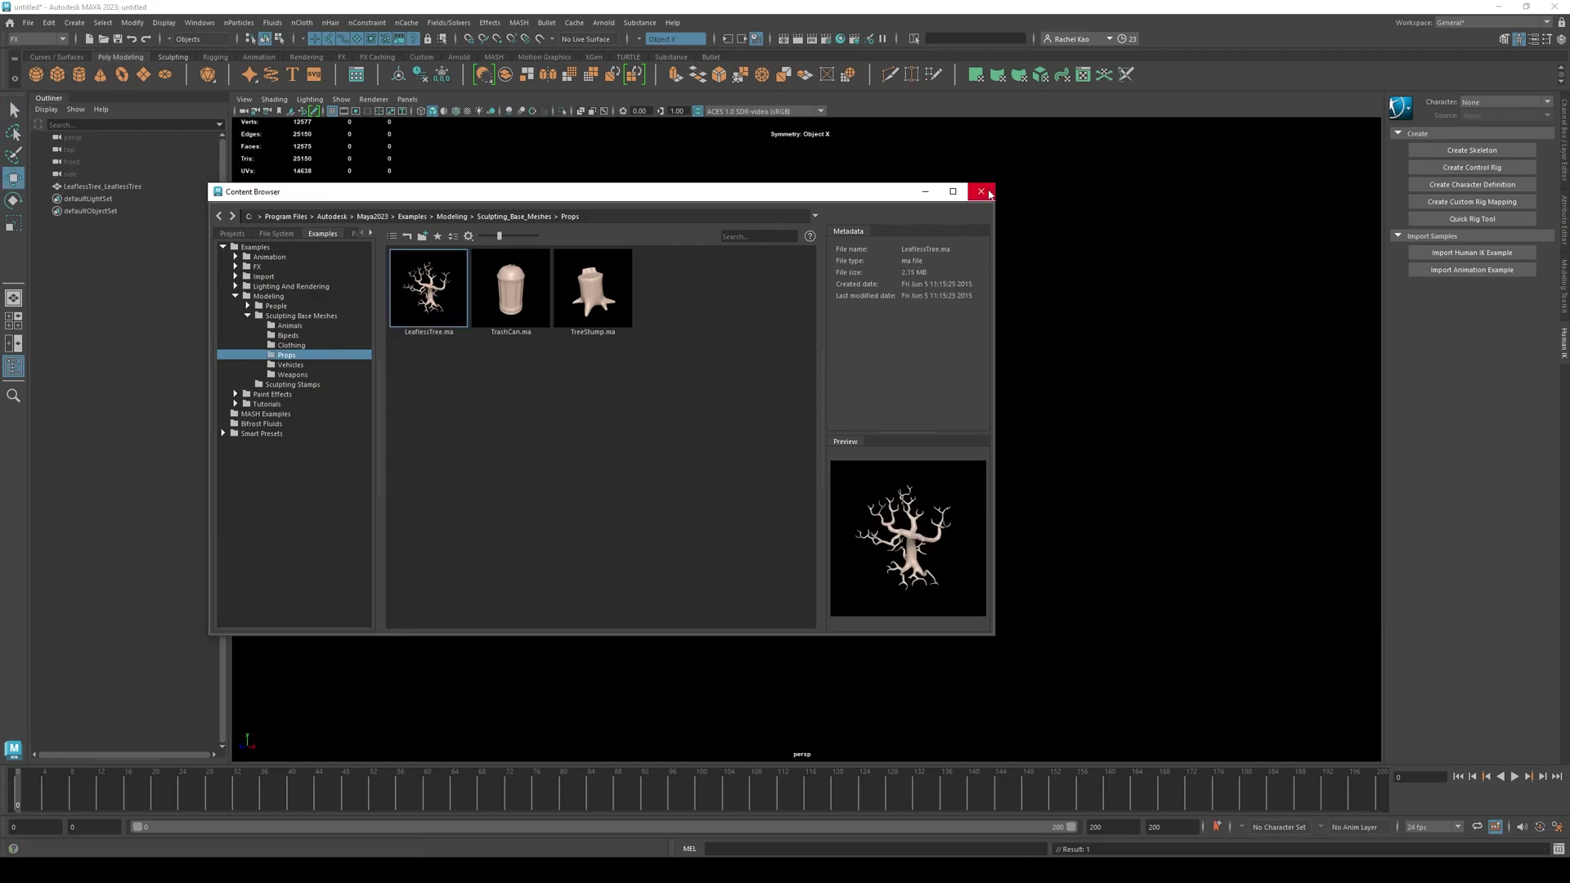
left_click(982, 192)
Scale the imported tree down uniformly to about 0.04 so that it fits the ground grid
scroll(889, 408, "down", 3)
scroll(889, 407, "down", 5)
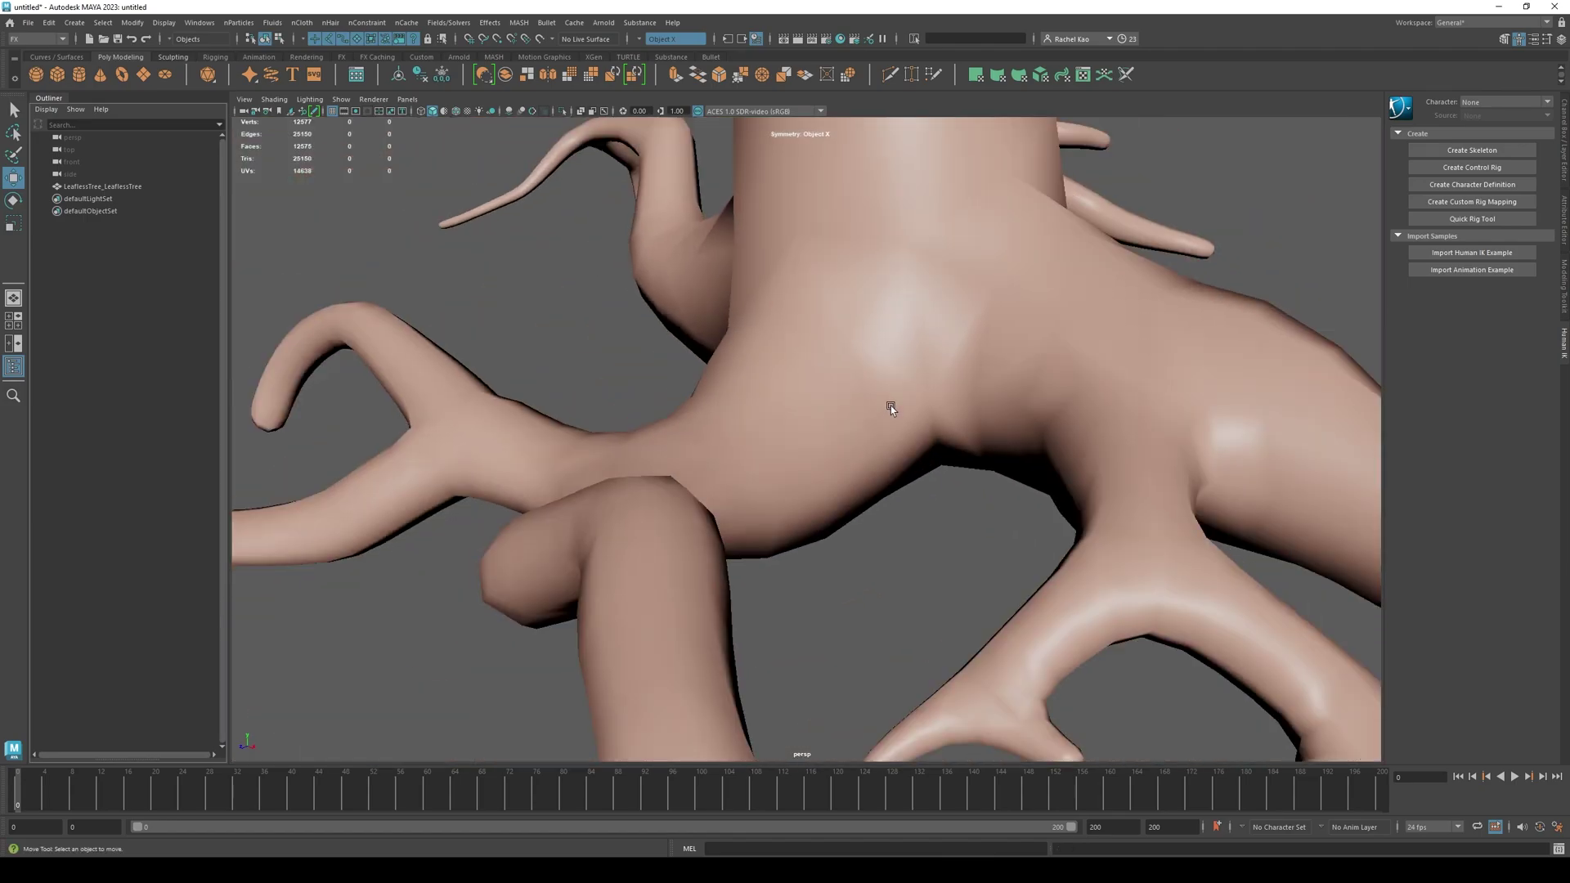
left_click(866, 356)
key("r")
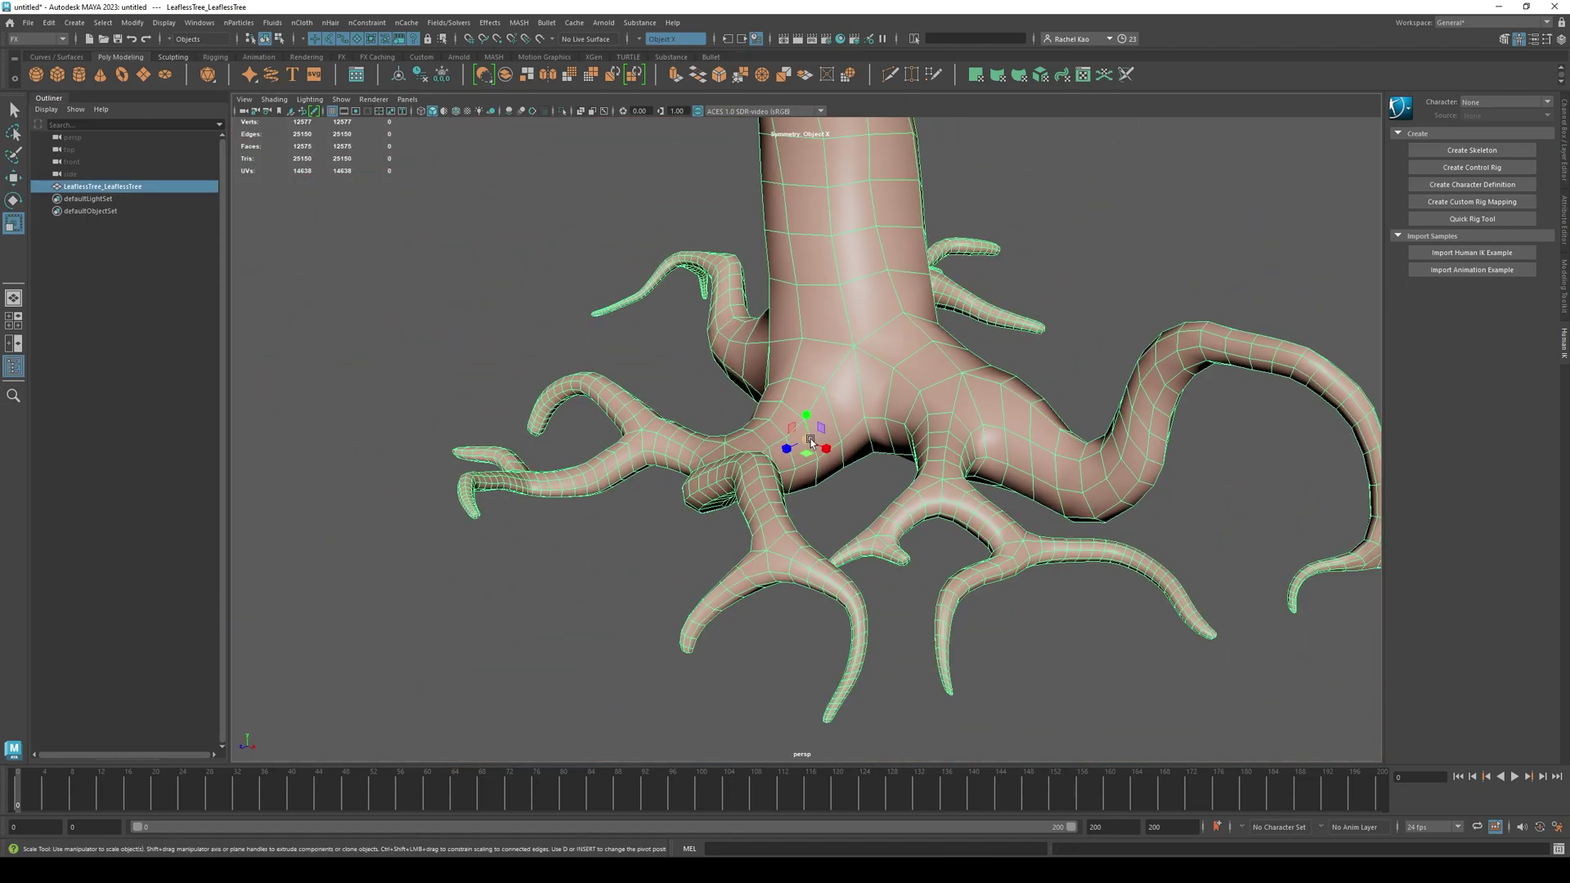
left_click_drag(810, 443, 344, 360)
scroll(466, 311, "up", 8)
scroll(466, 311, "down", 3)
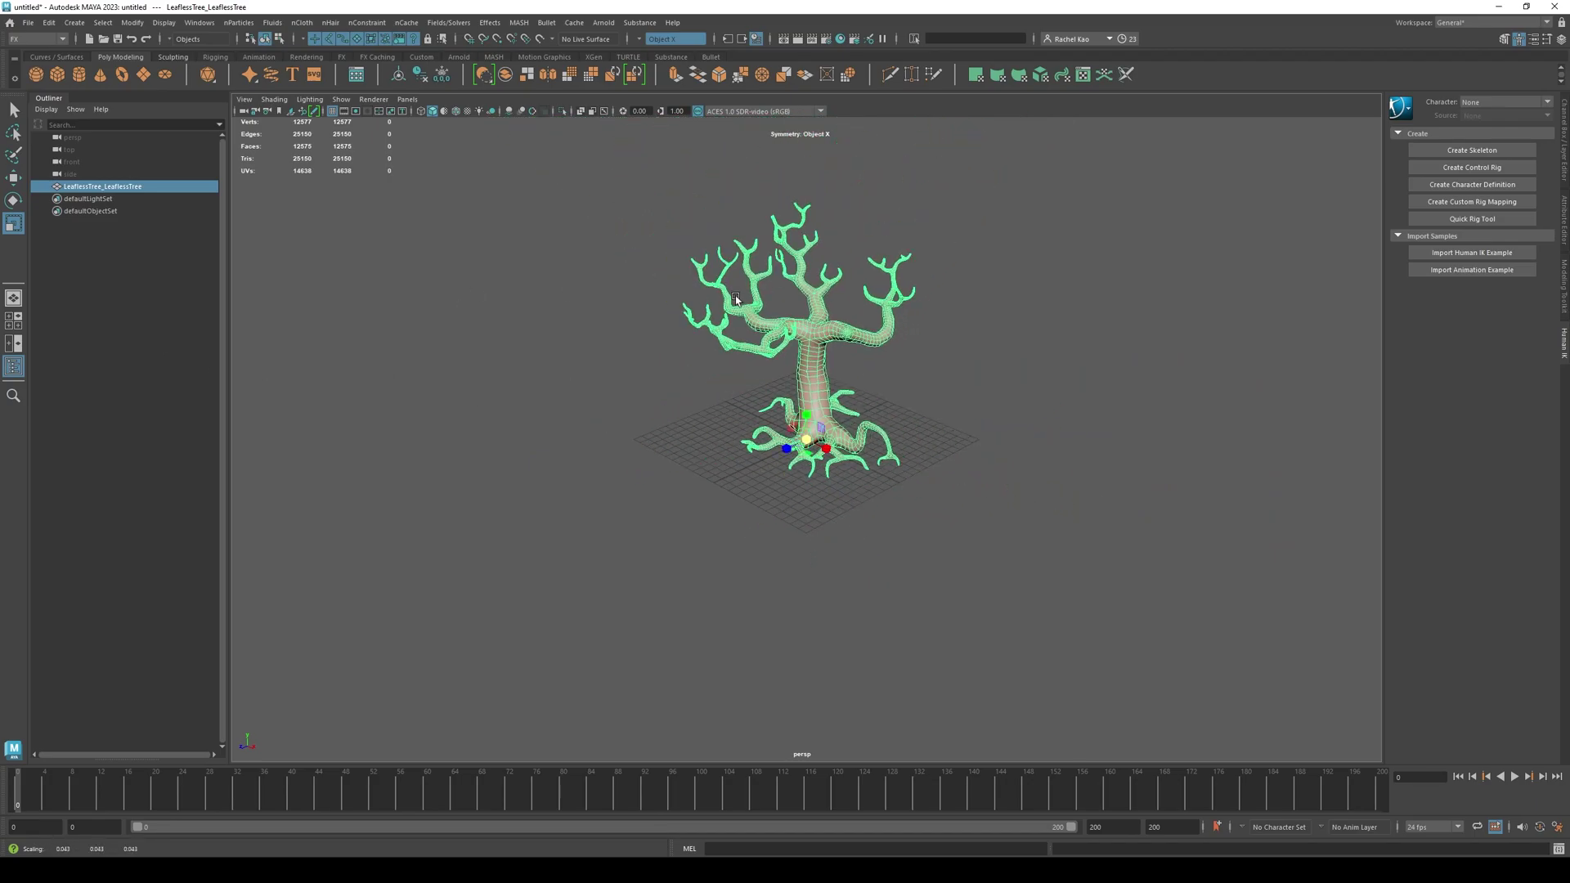
scroll(583, 389, "up", 3)
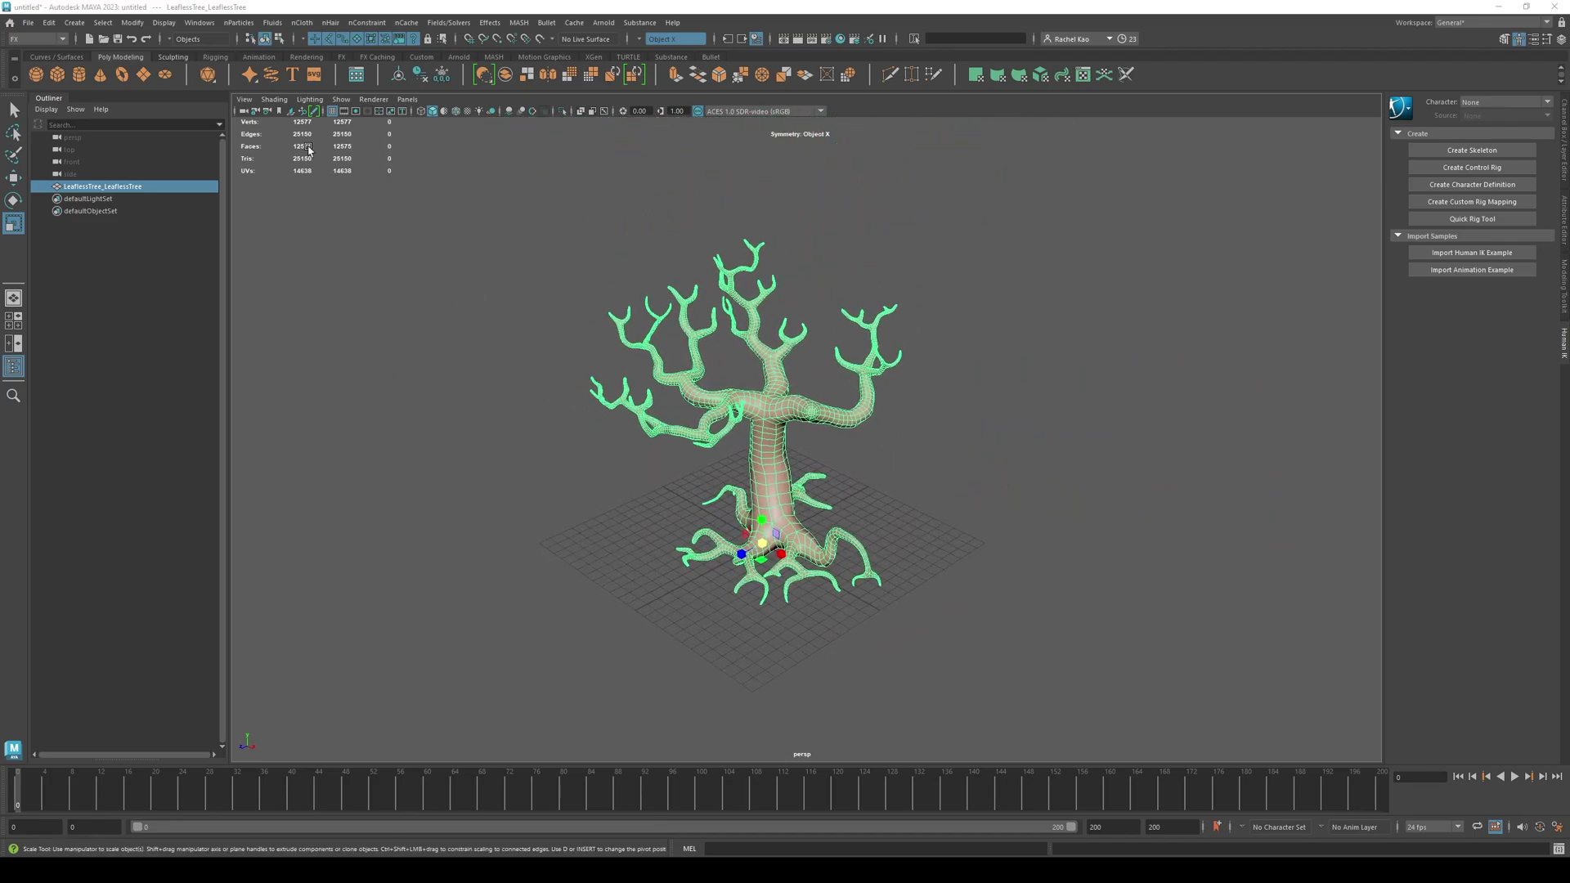
Create an nParticle emitter from the tree with emitter type Surface, a rate of 5000 particles per second and speed 0
left_click(245, 24)
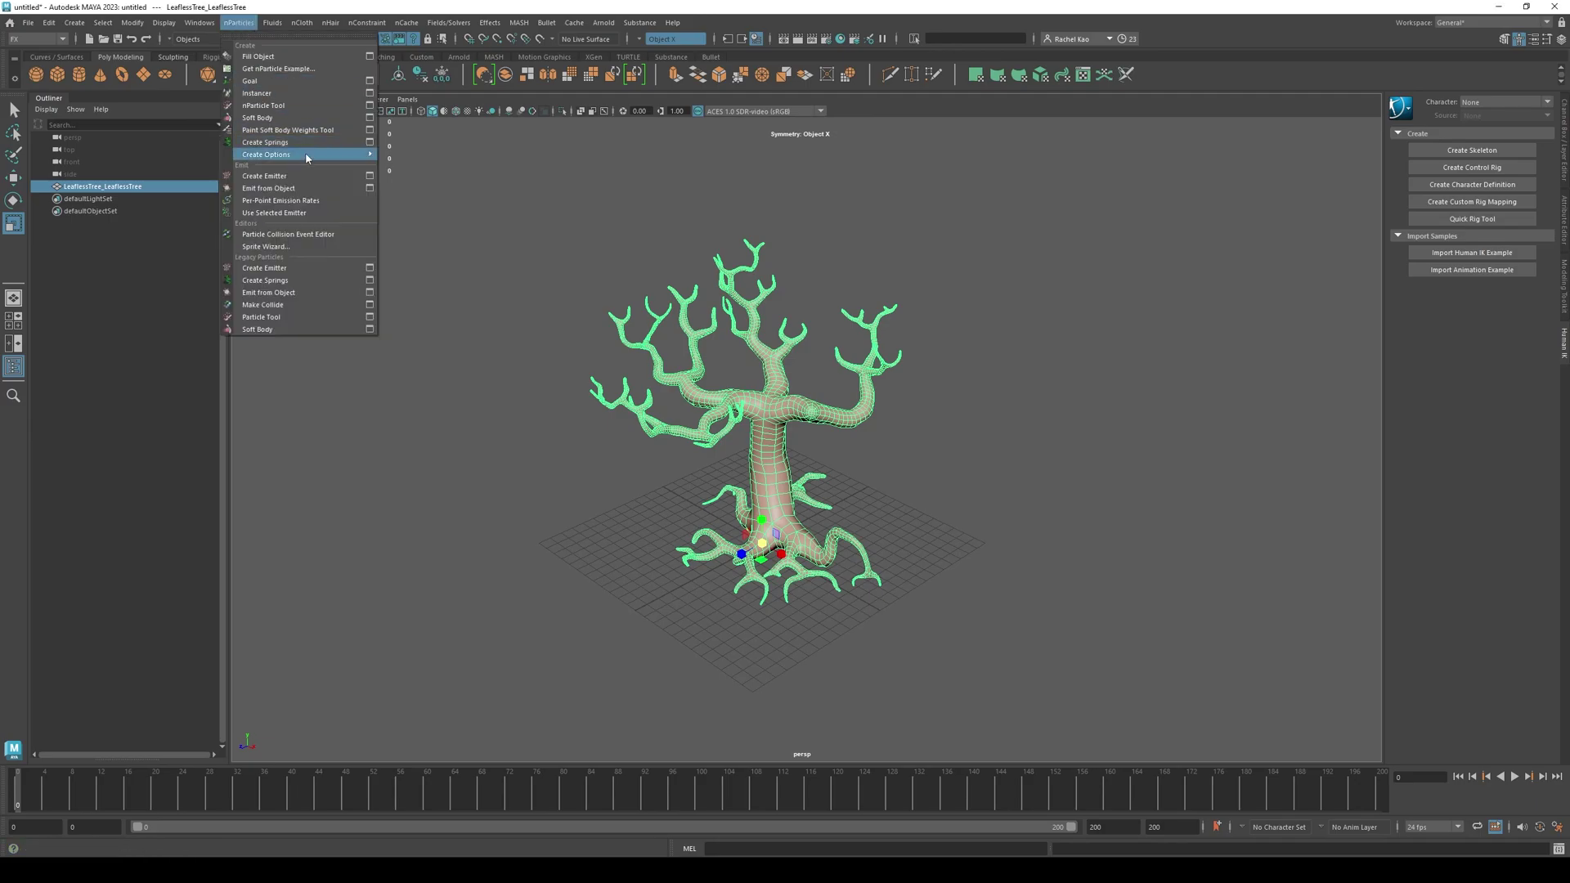
left_click(370, 188)
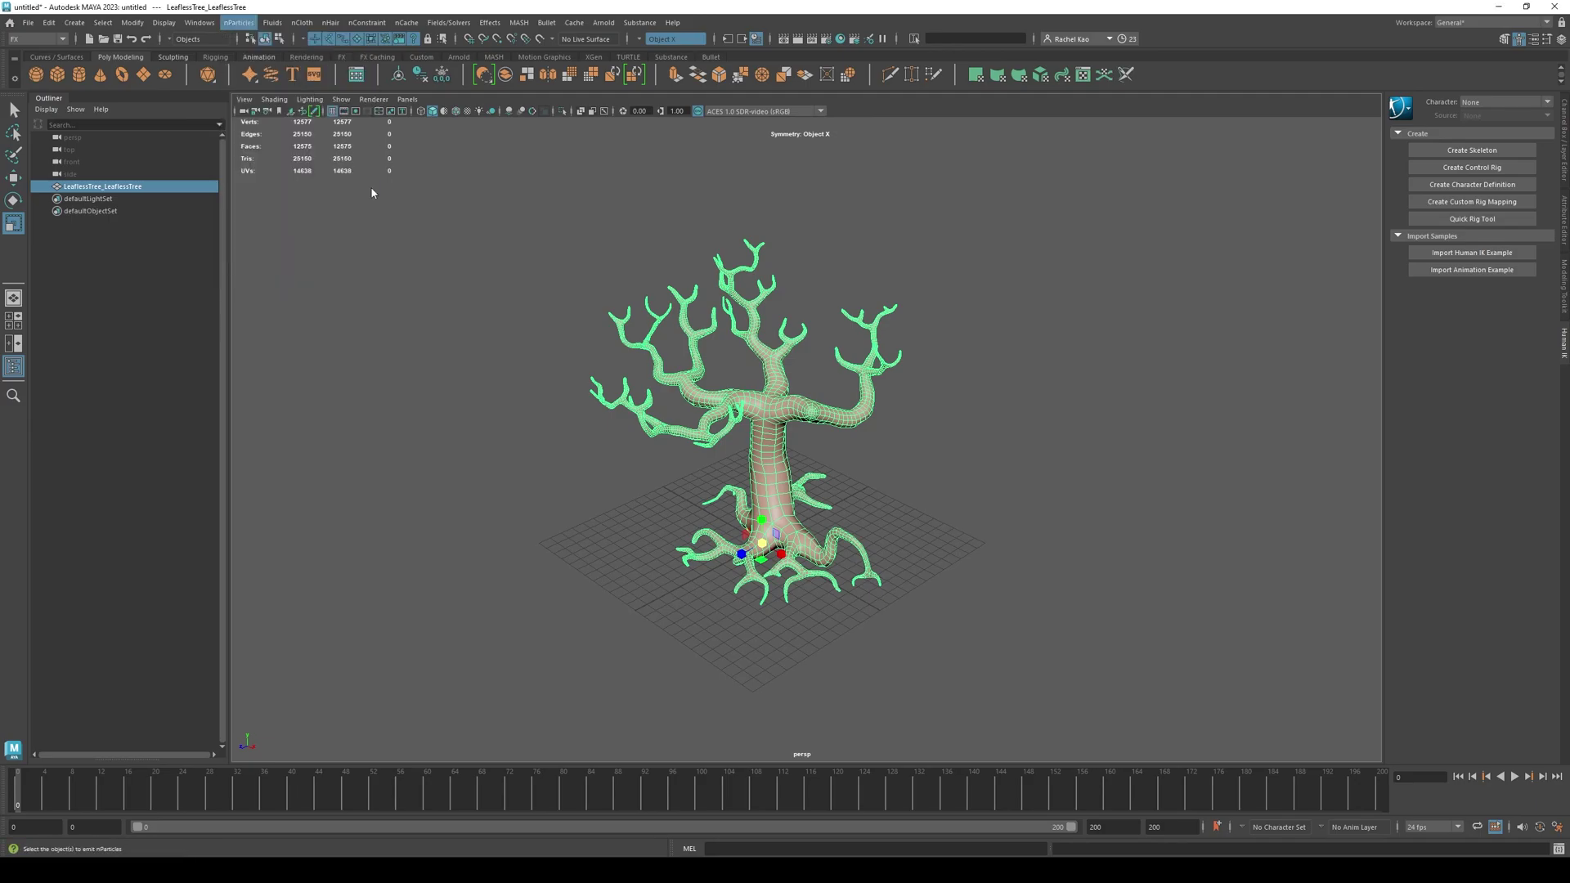
left_click_drag(563, 279, 380, 248)
left_click(419, 322)
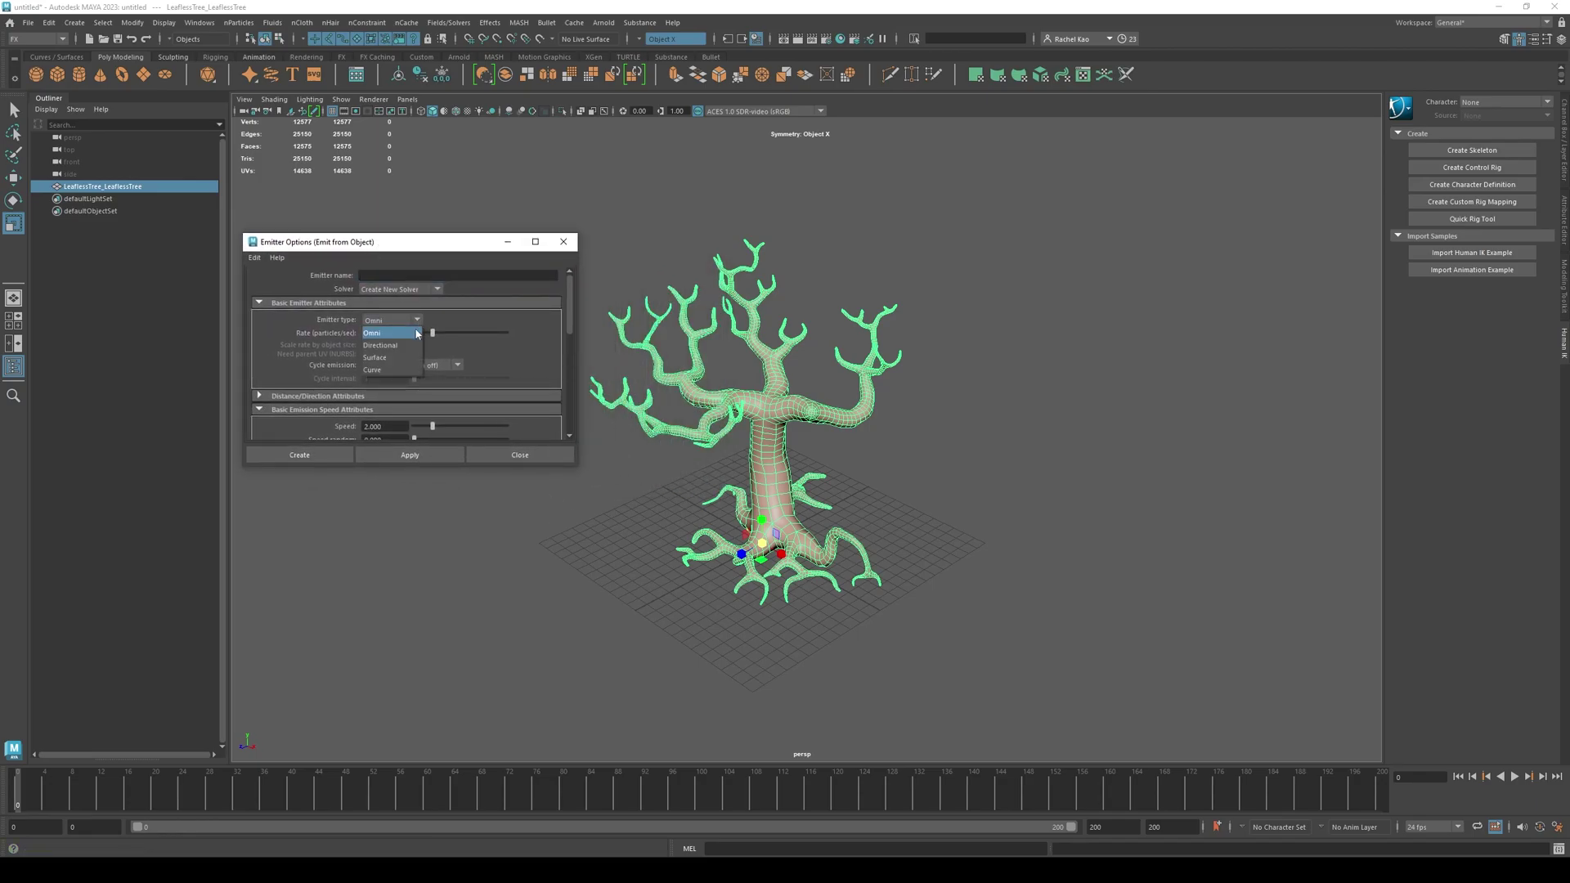
left_click(376, 357)
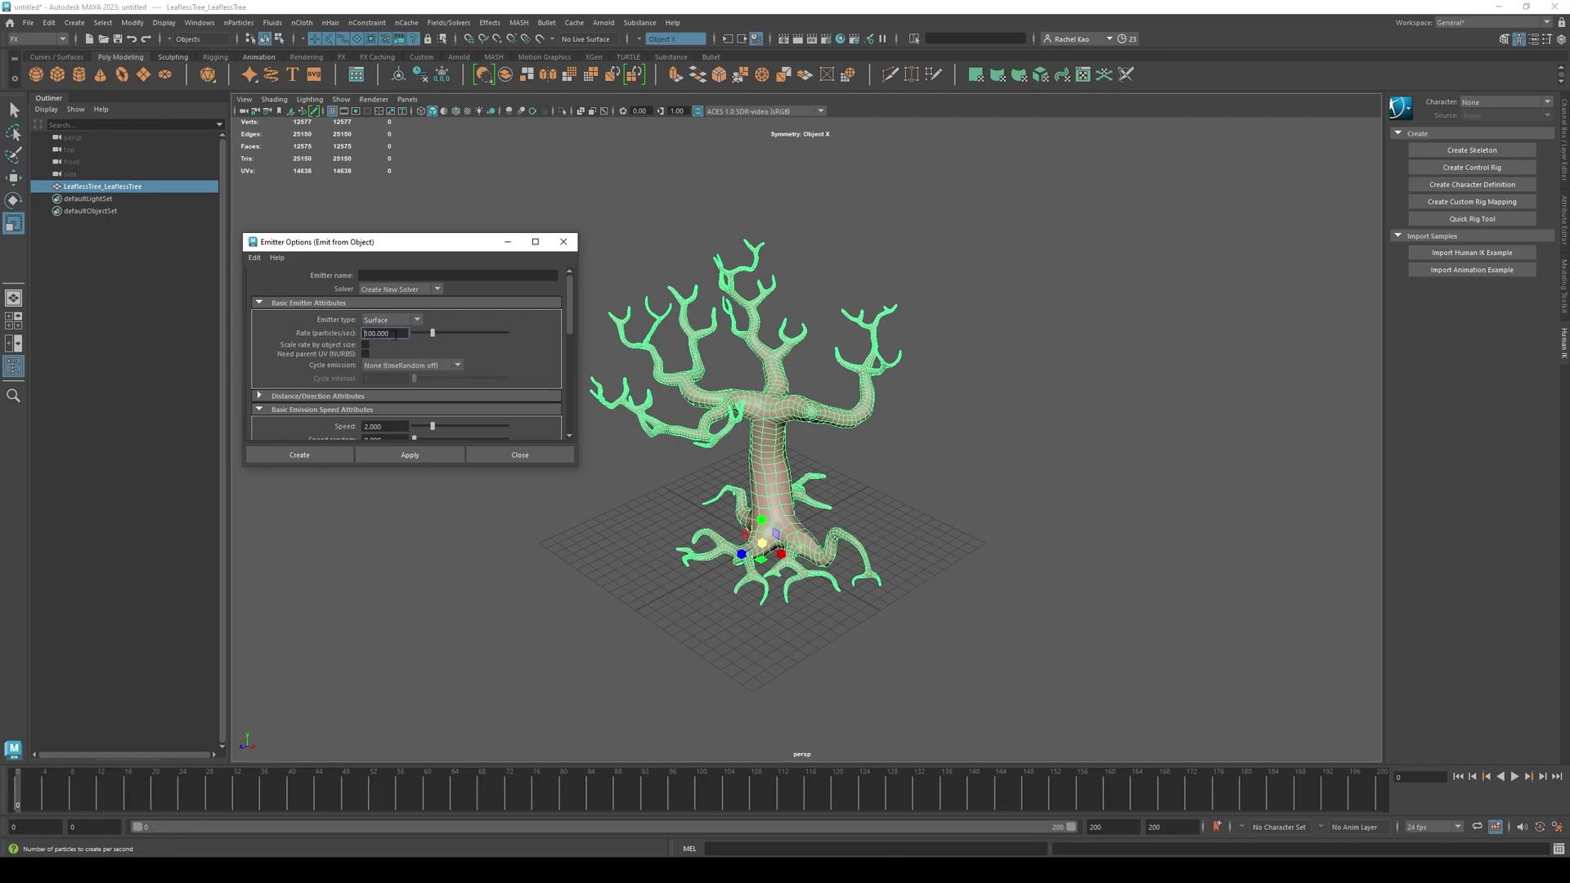
double_click(395, 335)
key("Return")
scroll(436, 385, "down", 1)
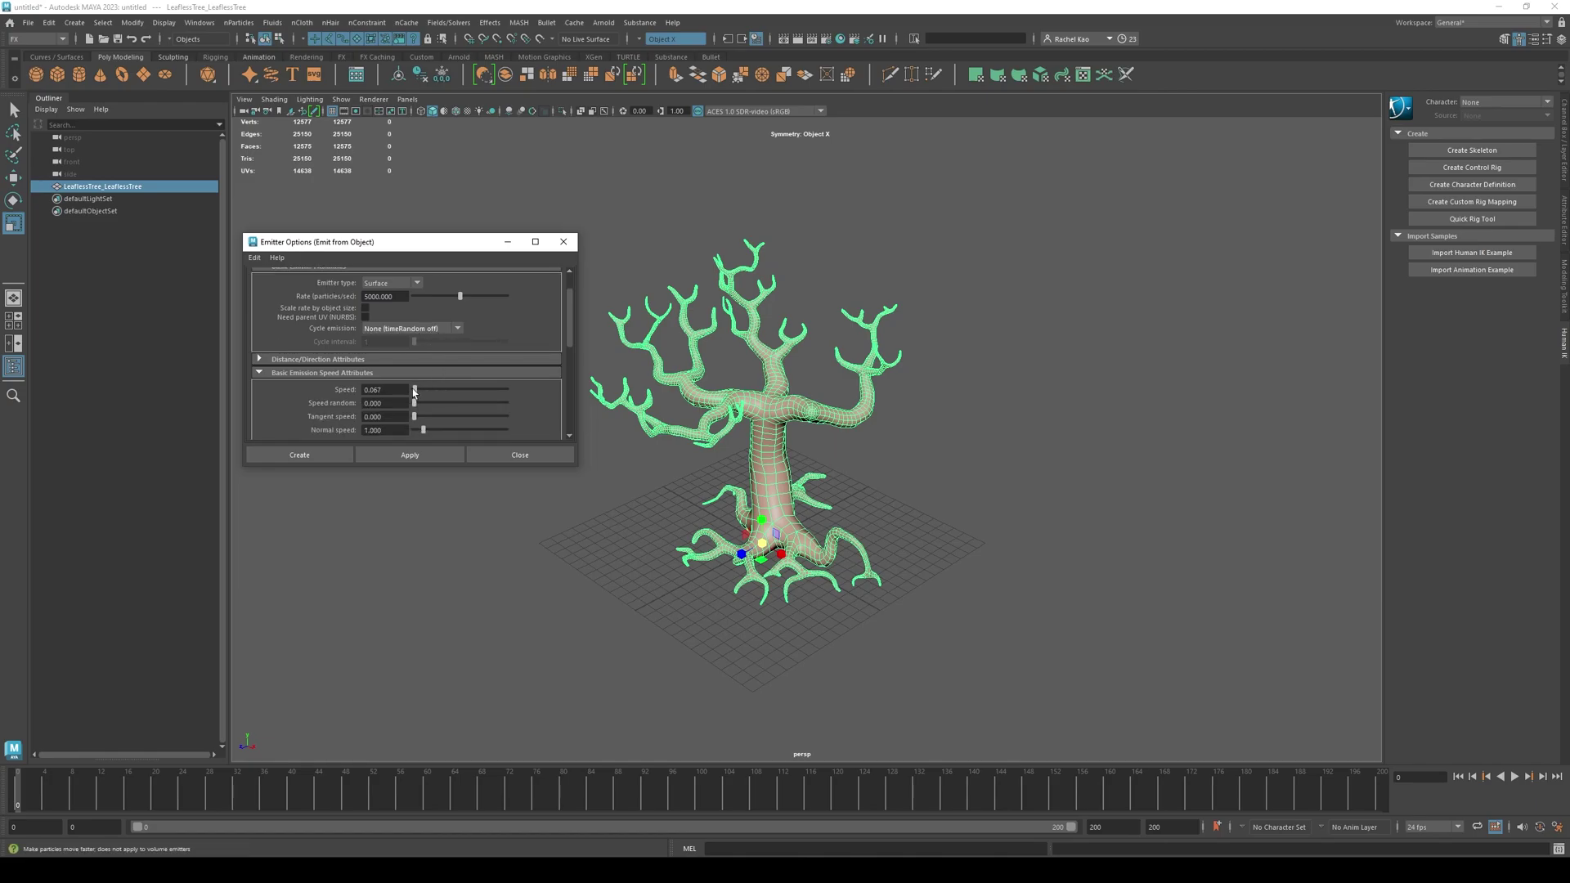
left_click(322, 453)
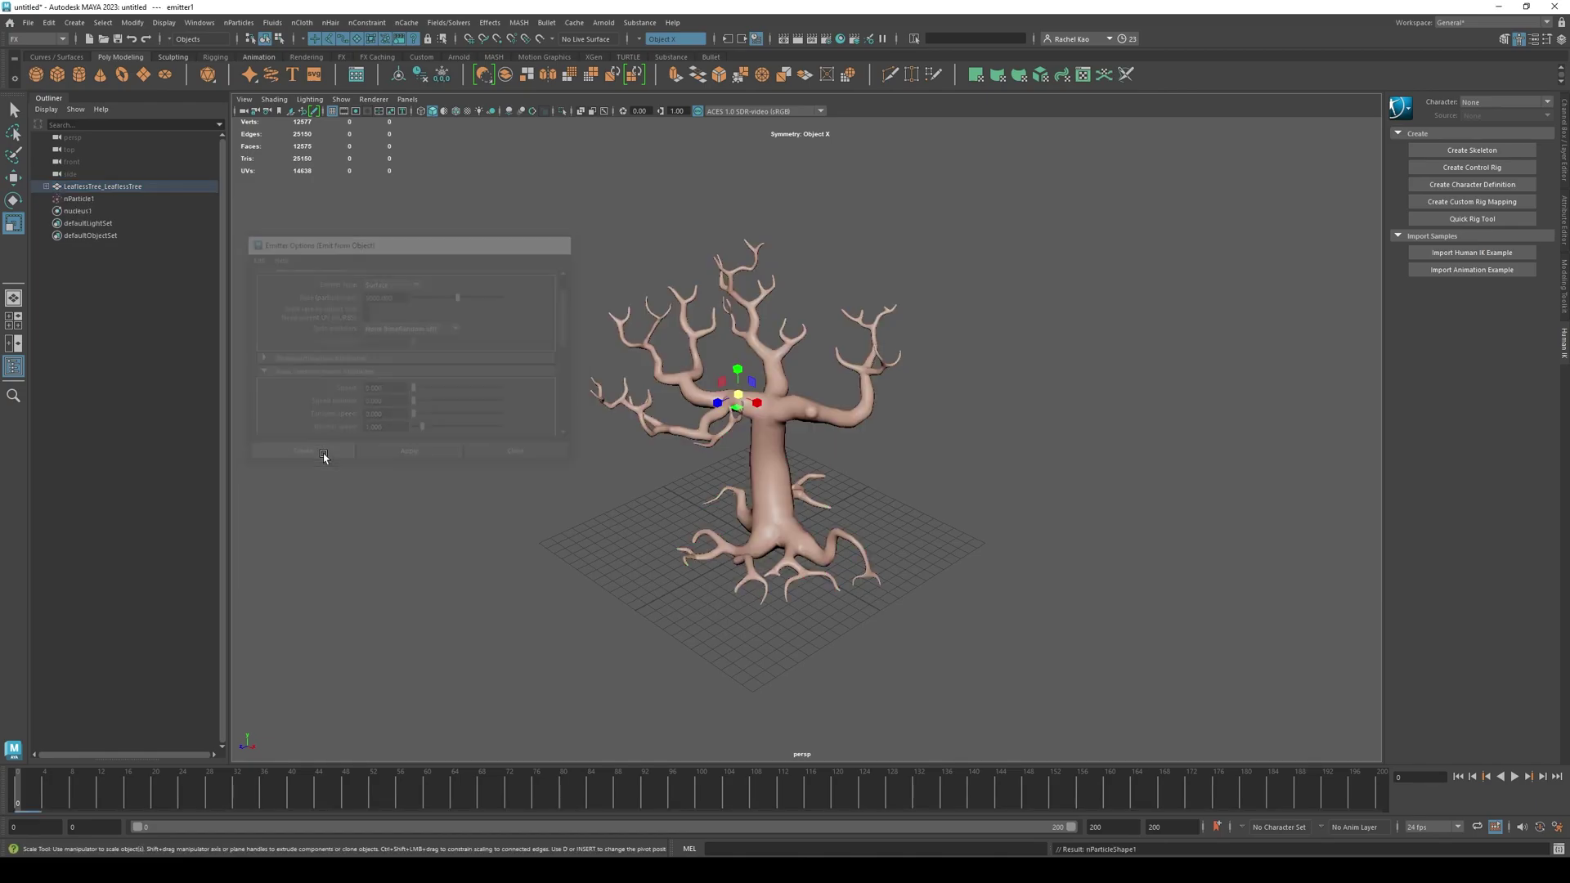
Enable Ignore Solver Gravity in the dynamic properties of nParticle1
left_click(94, 201)
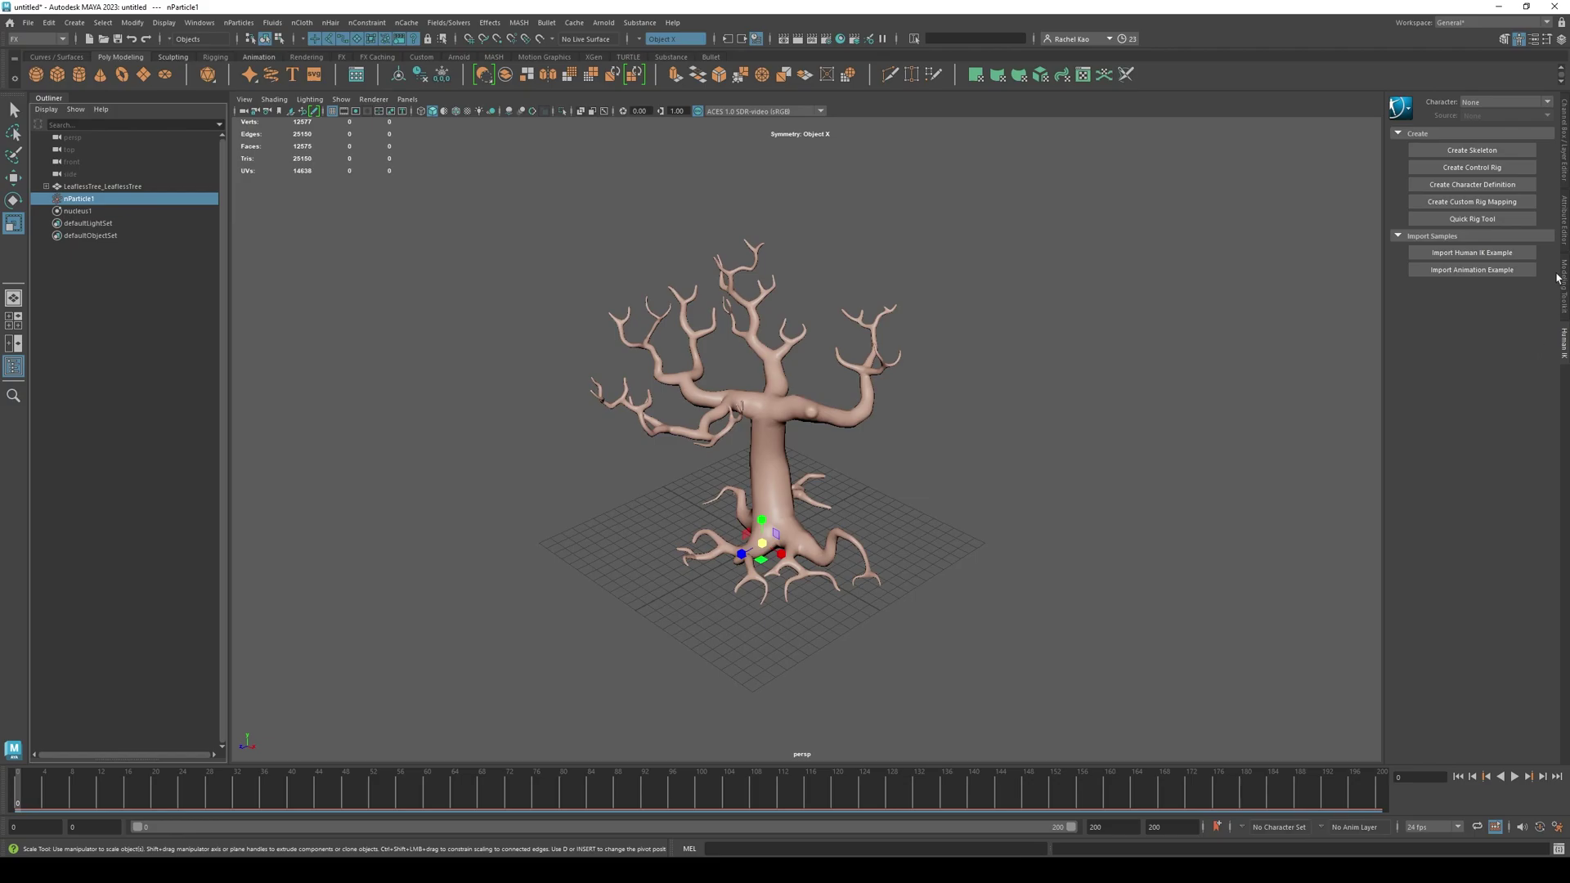
left_click(1567, 231)
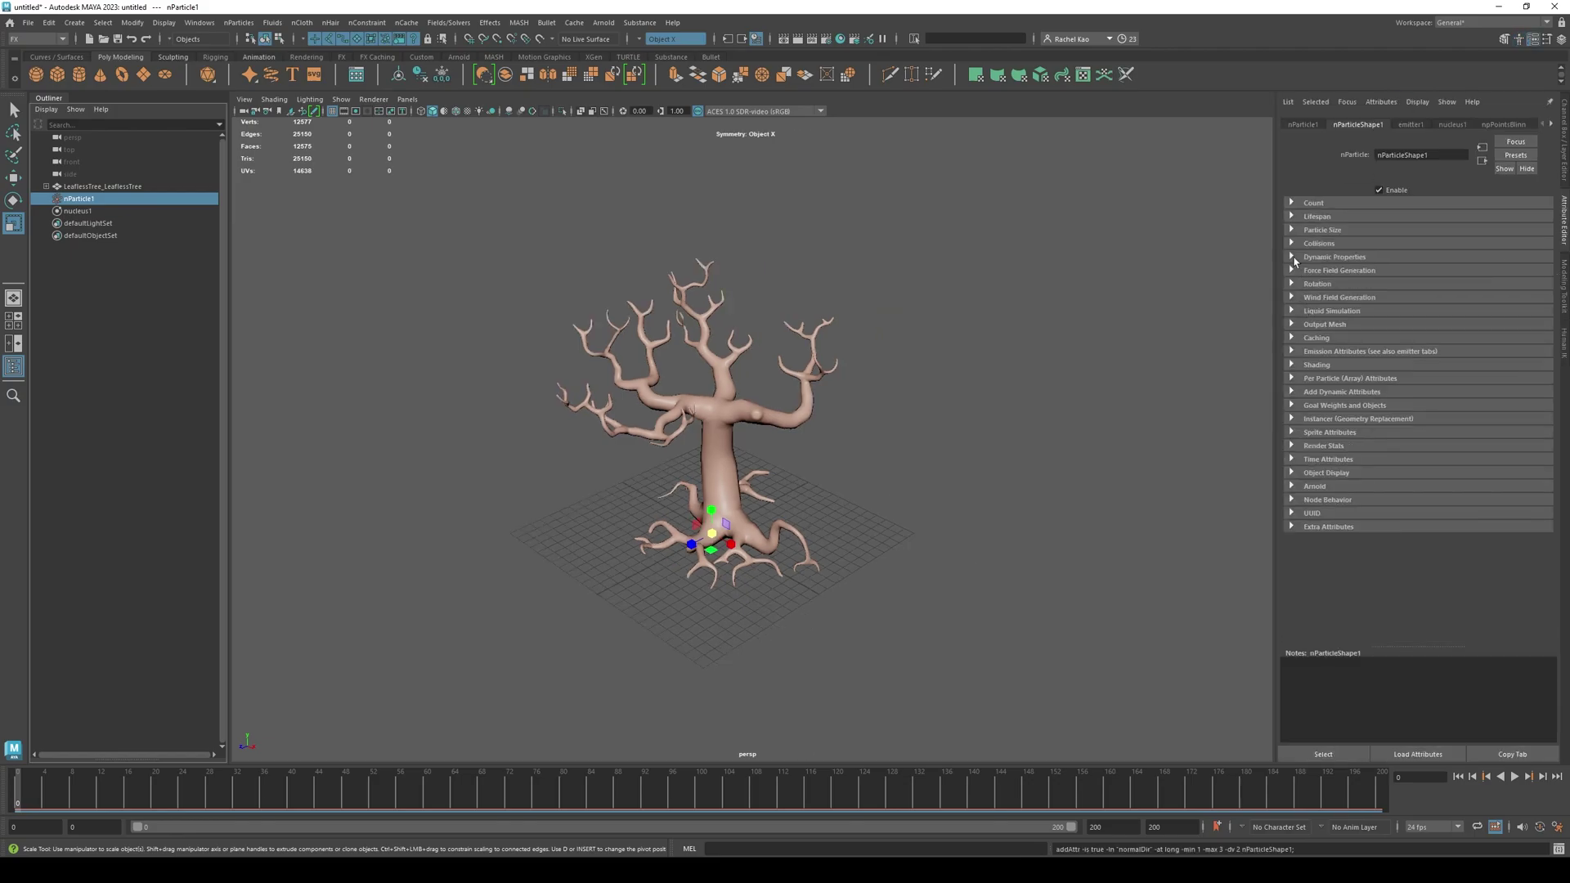
left_click(1293, 256)
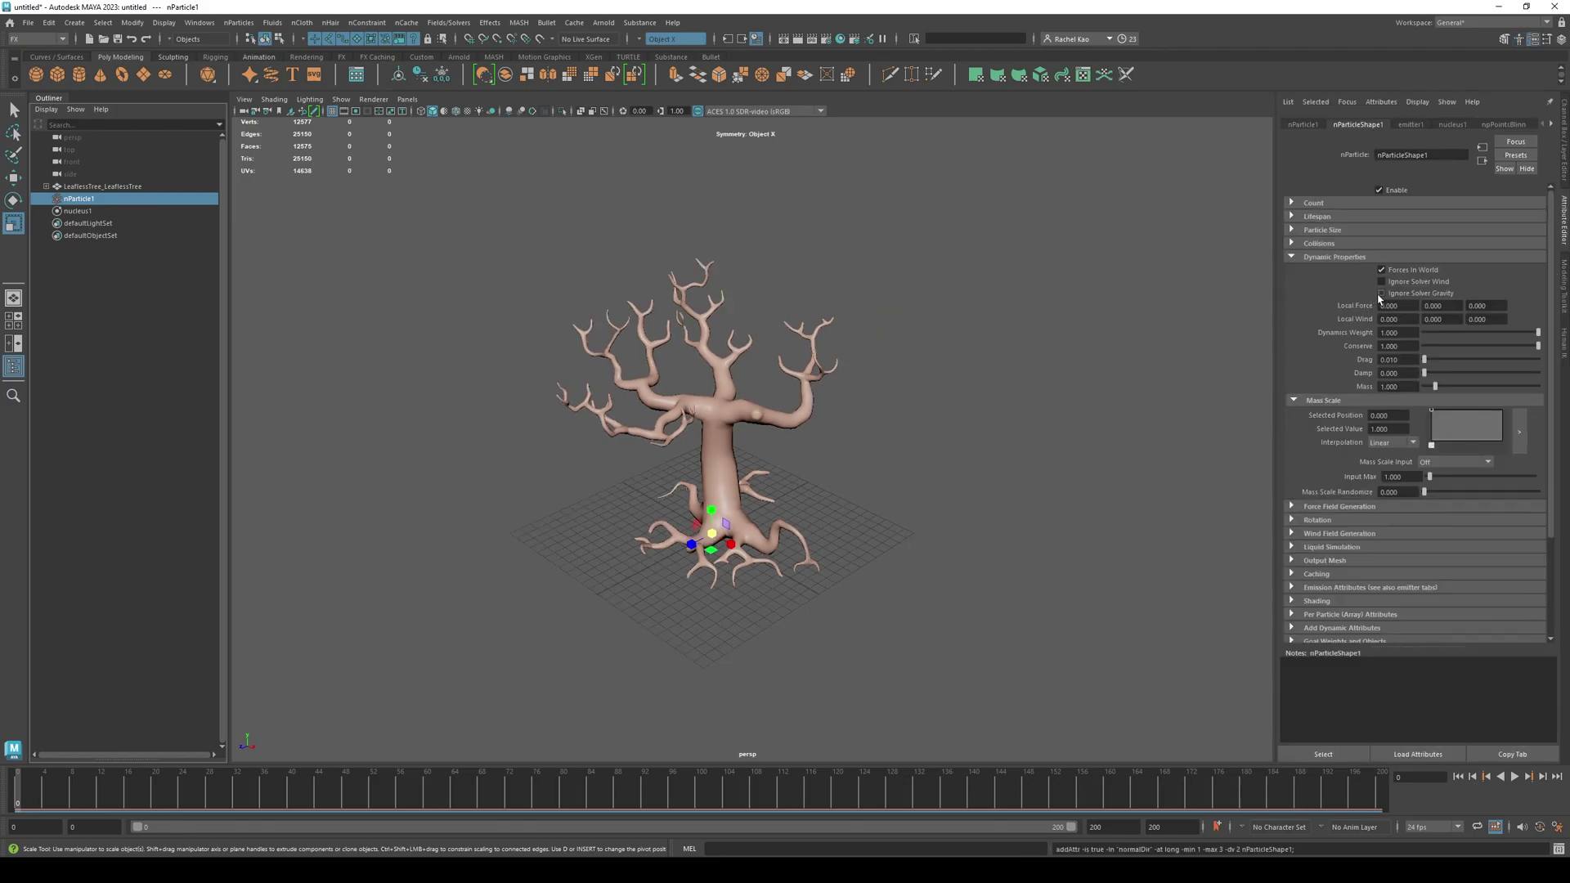
left_click(1381, 293)
Play the simulation through frame 200 to cover the tree's surface with particles
scroll(832, 510, "up", 2)
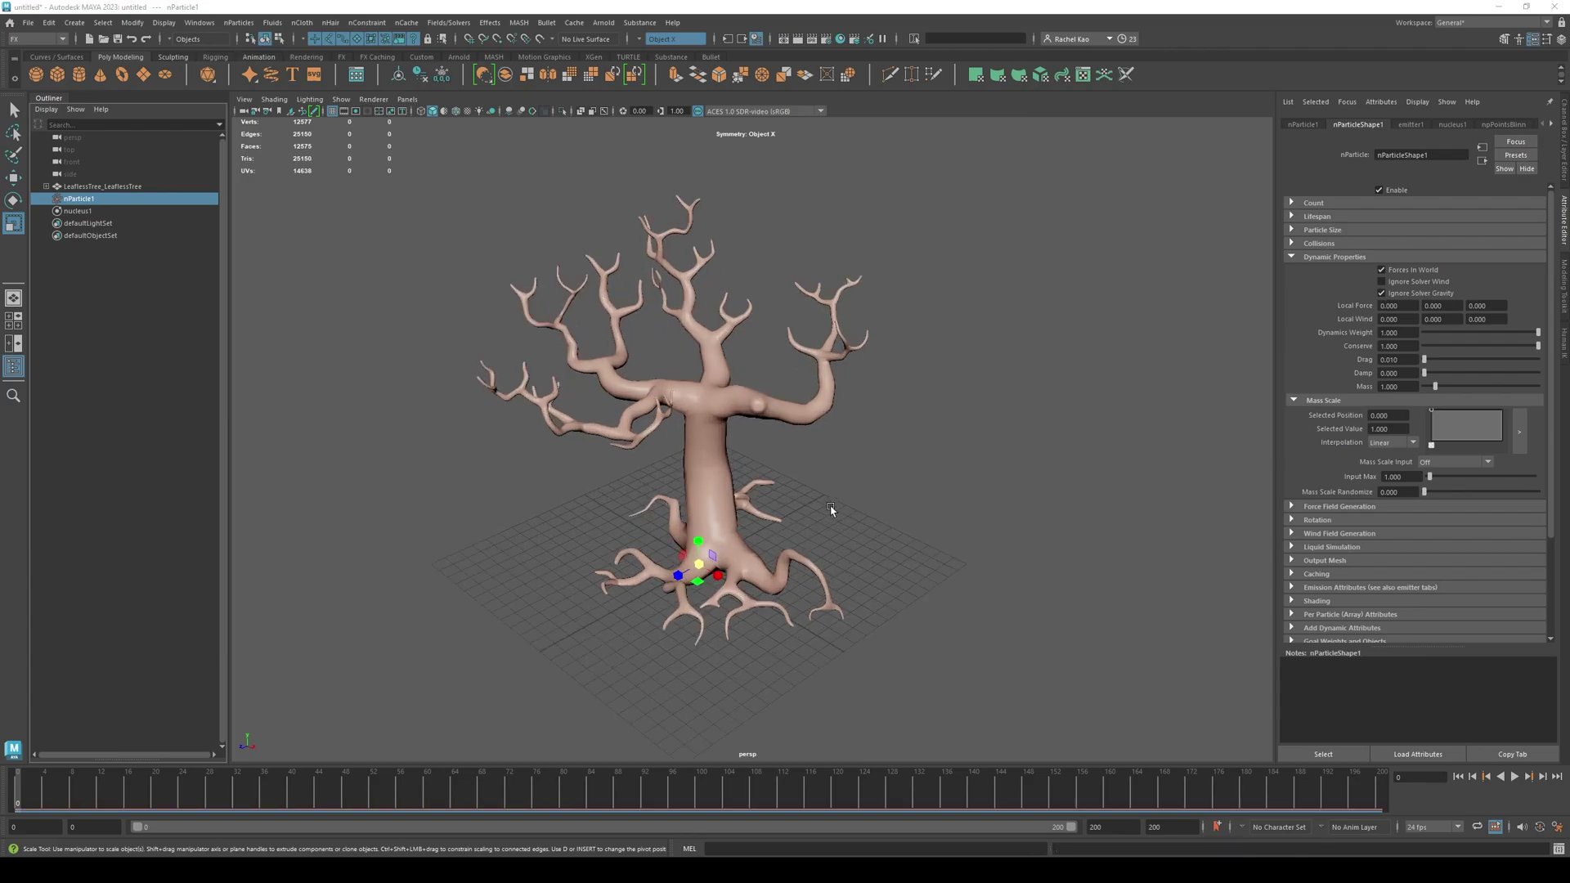
scroll(832, 510, "up", 4)
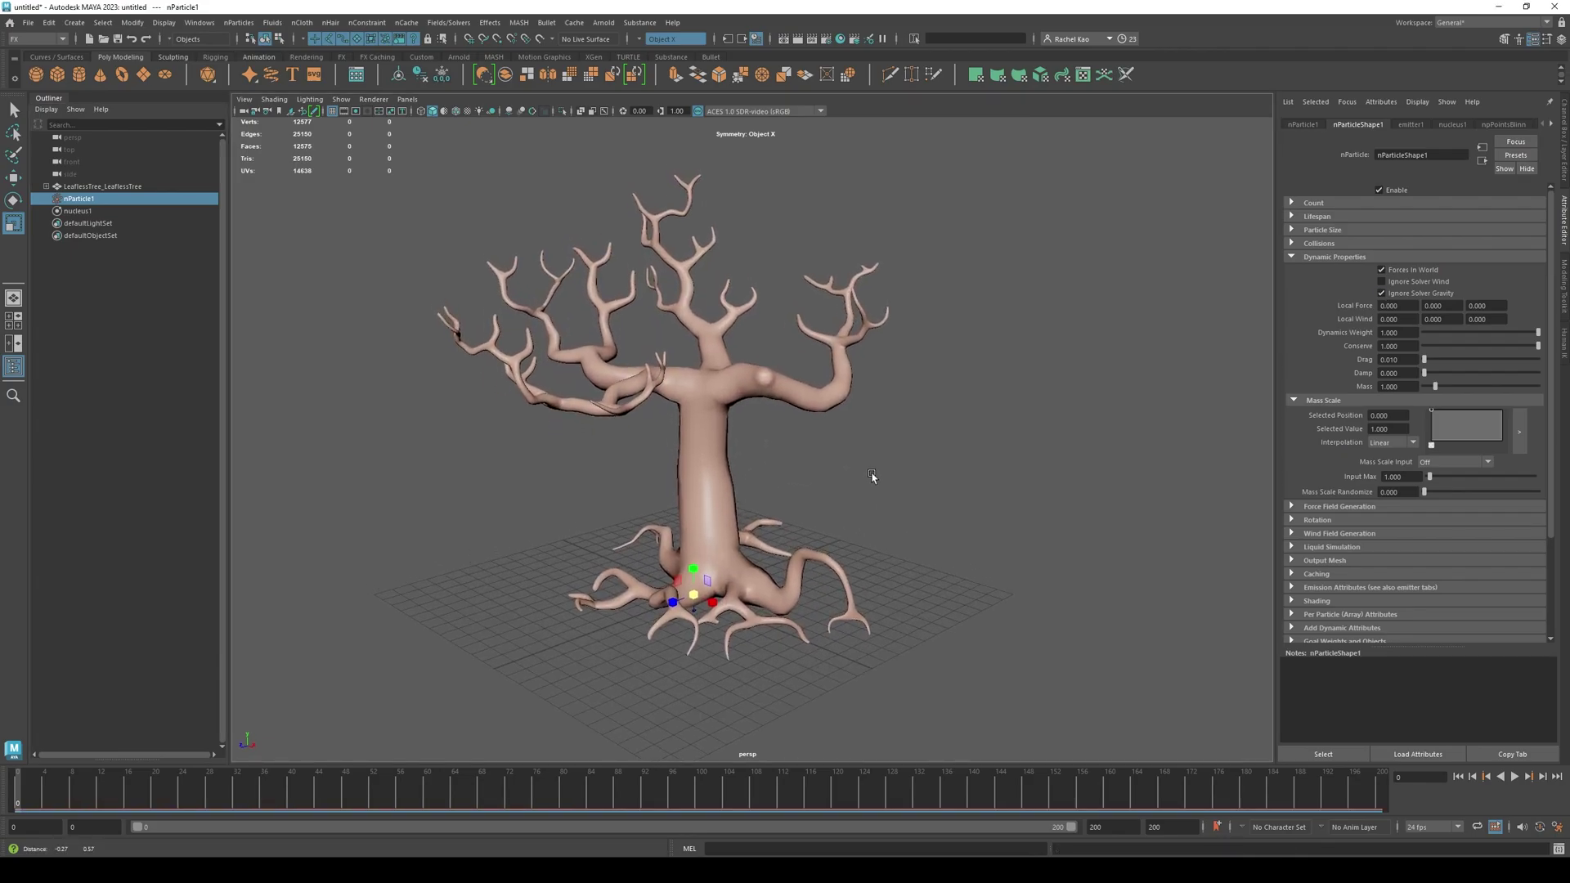
left_click(1515, 777)
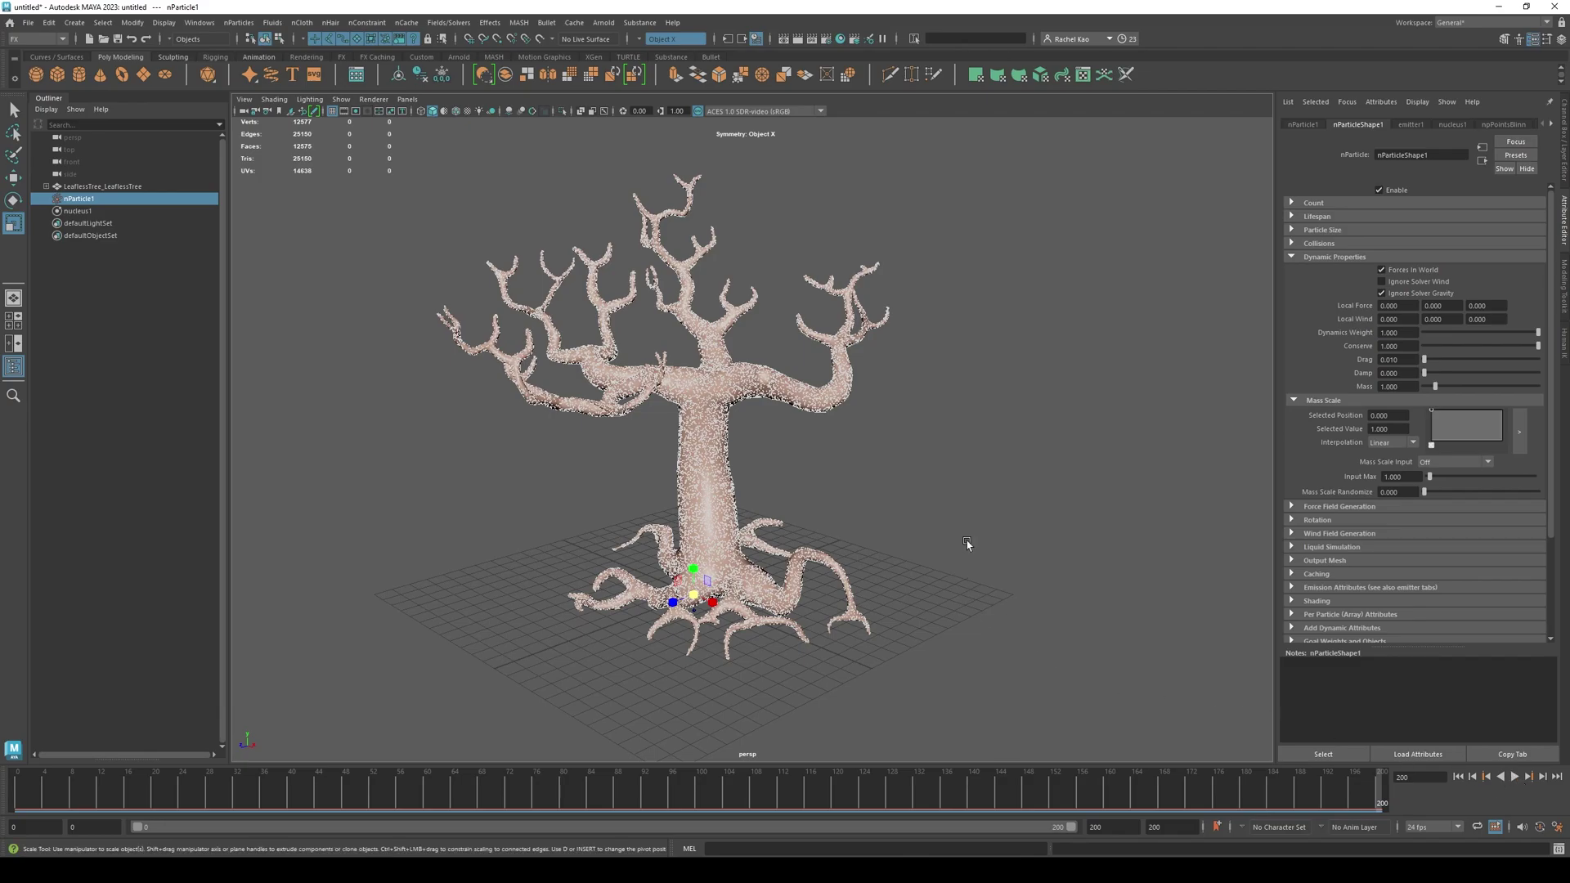
left_click_drag(967, 542, 919, 543, "alt")
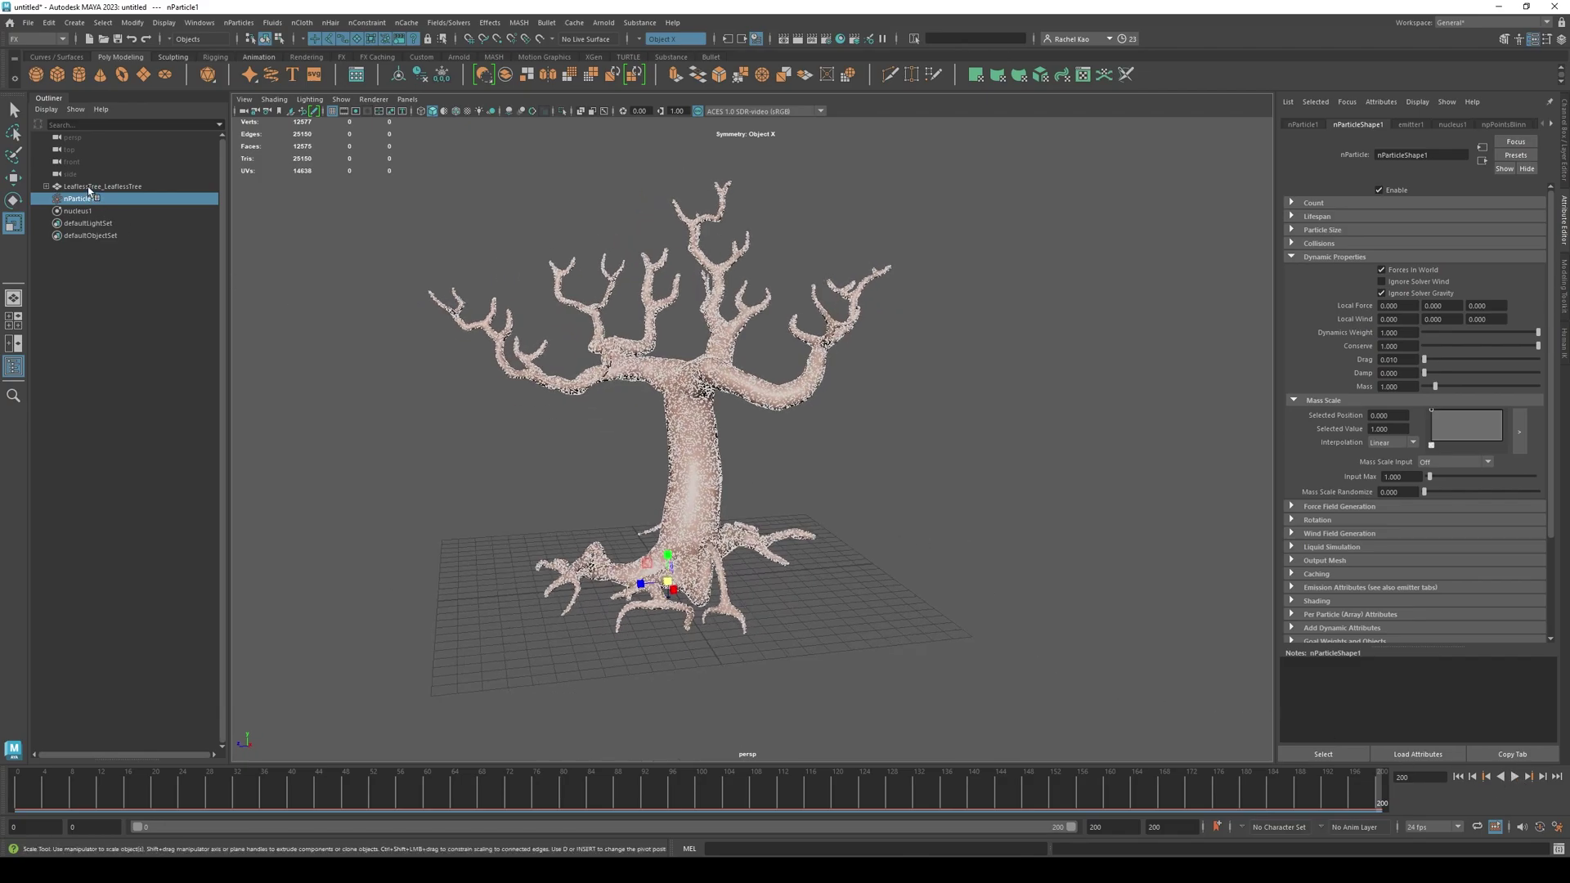
Hide the LeaflessTree mesh so that only its particles are displayed
left_click(45, 188)
left_click(86, 188)
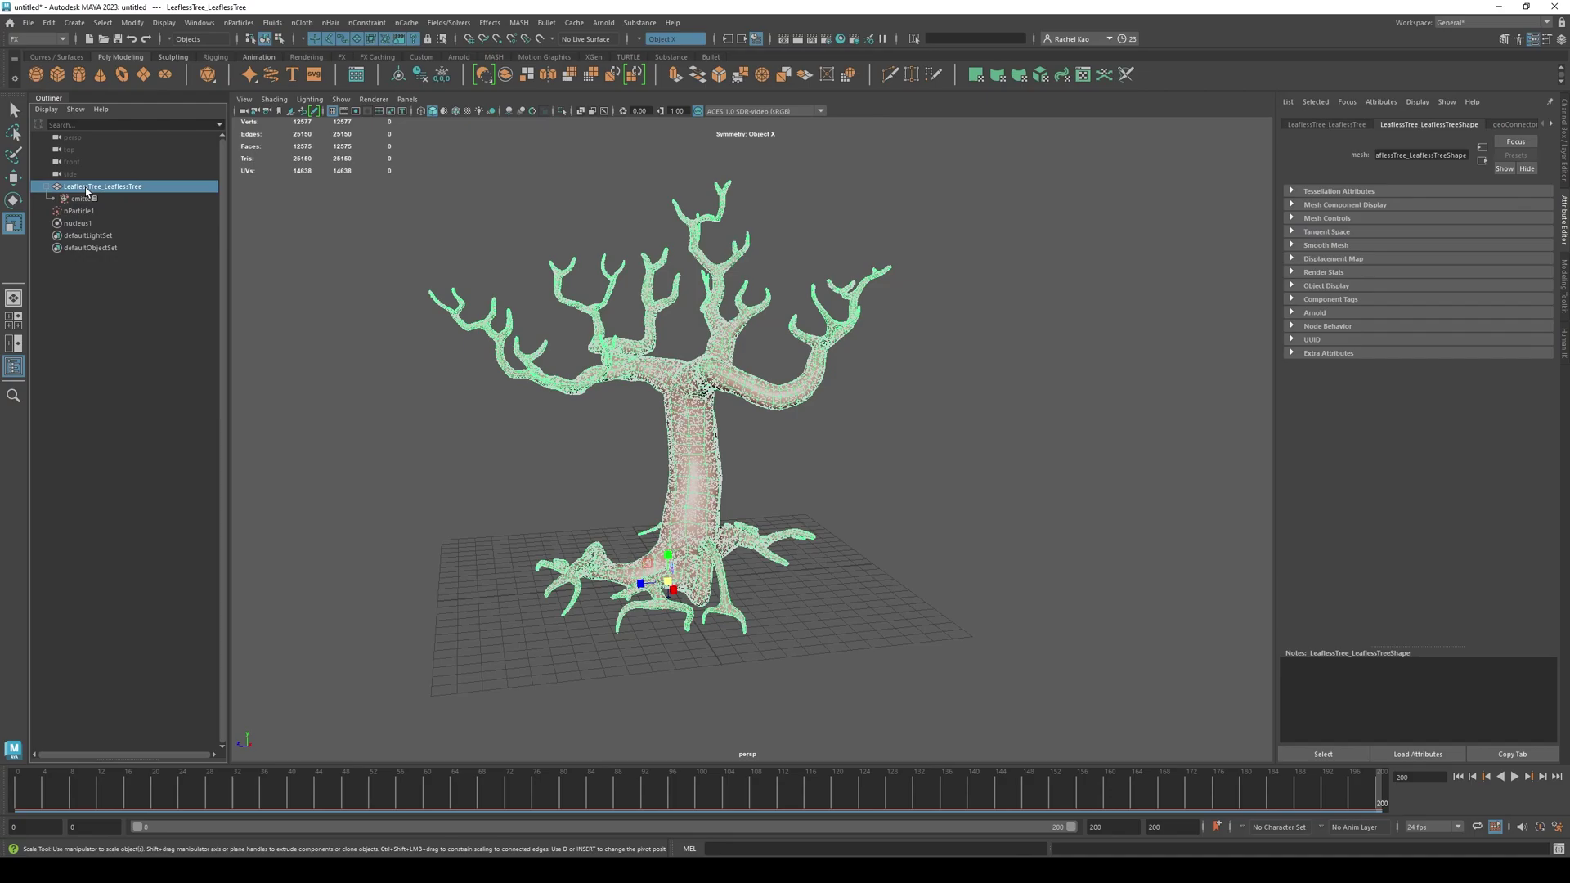
left_click_drag(754, 460, 824, 469, "alt")
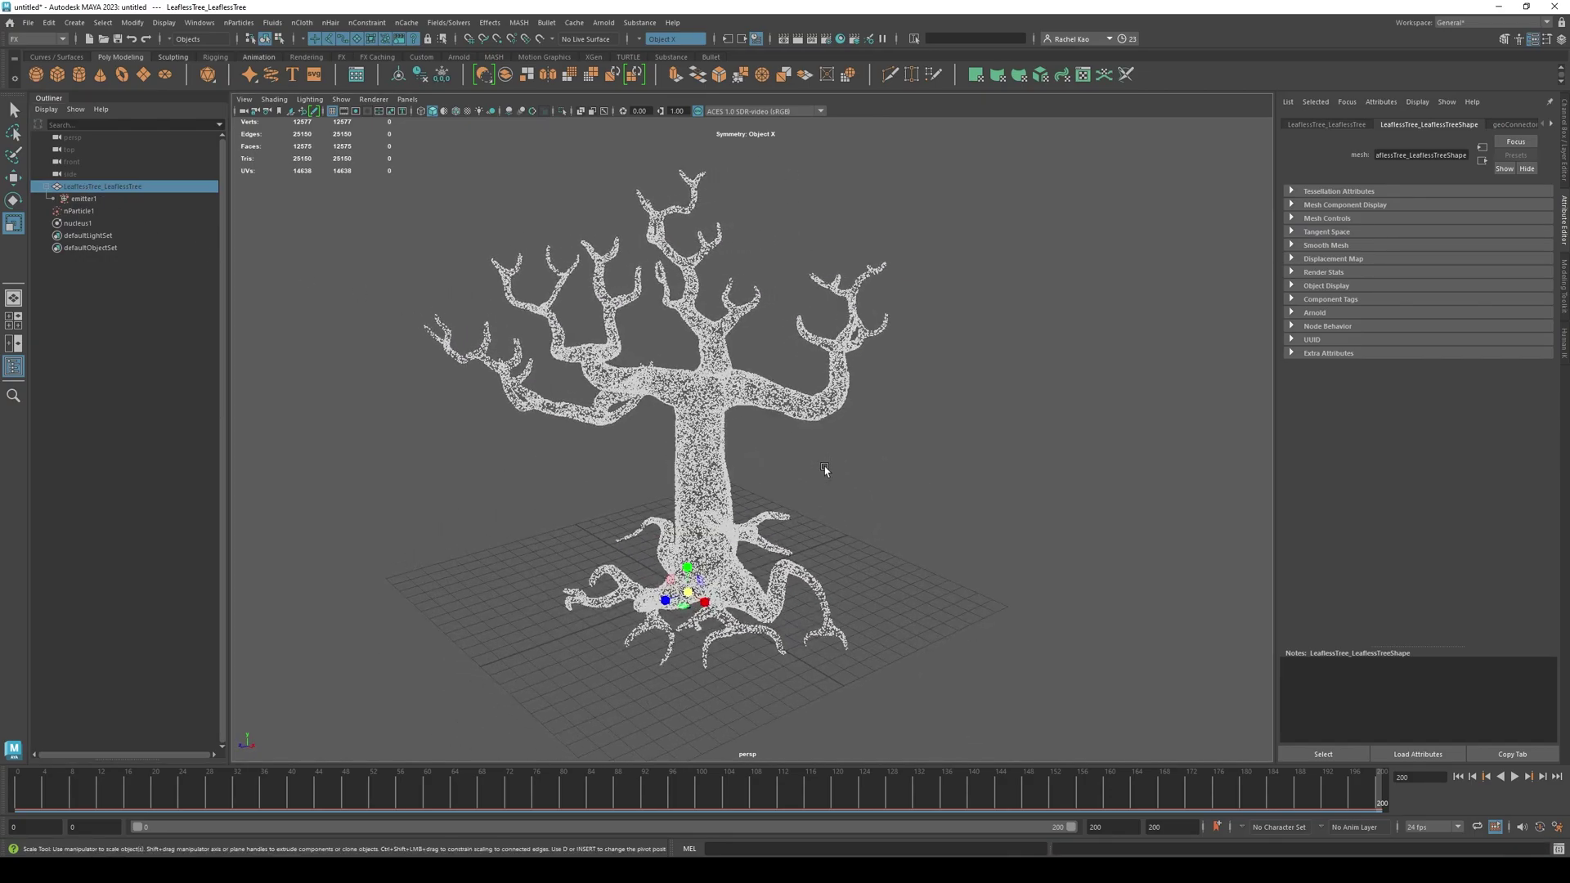
left_click_drag(935, 548, 945, 533, "alt")
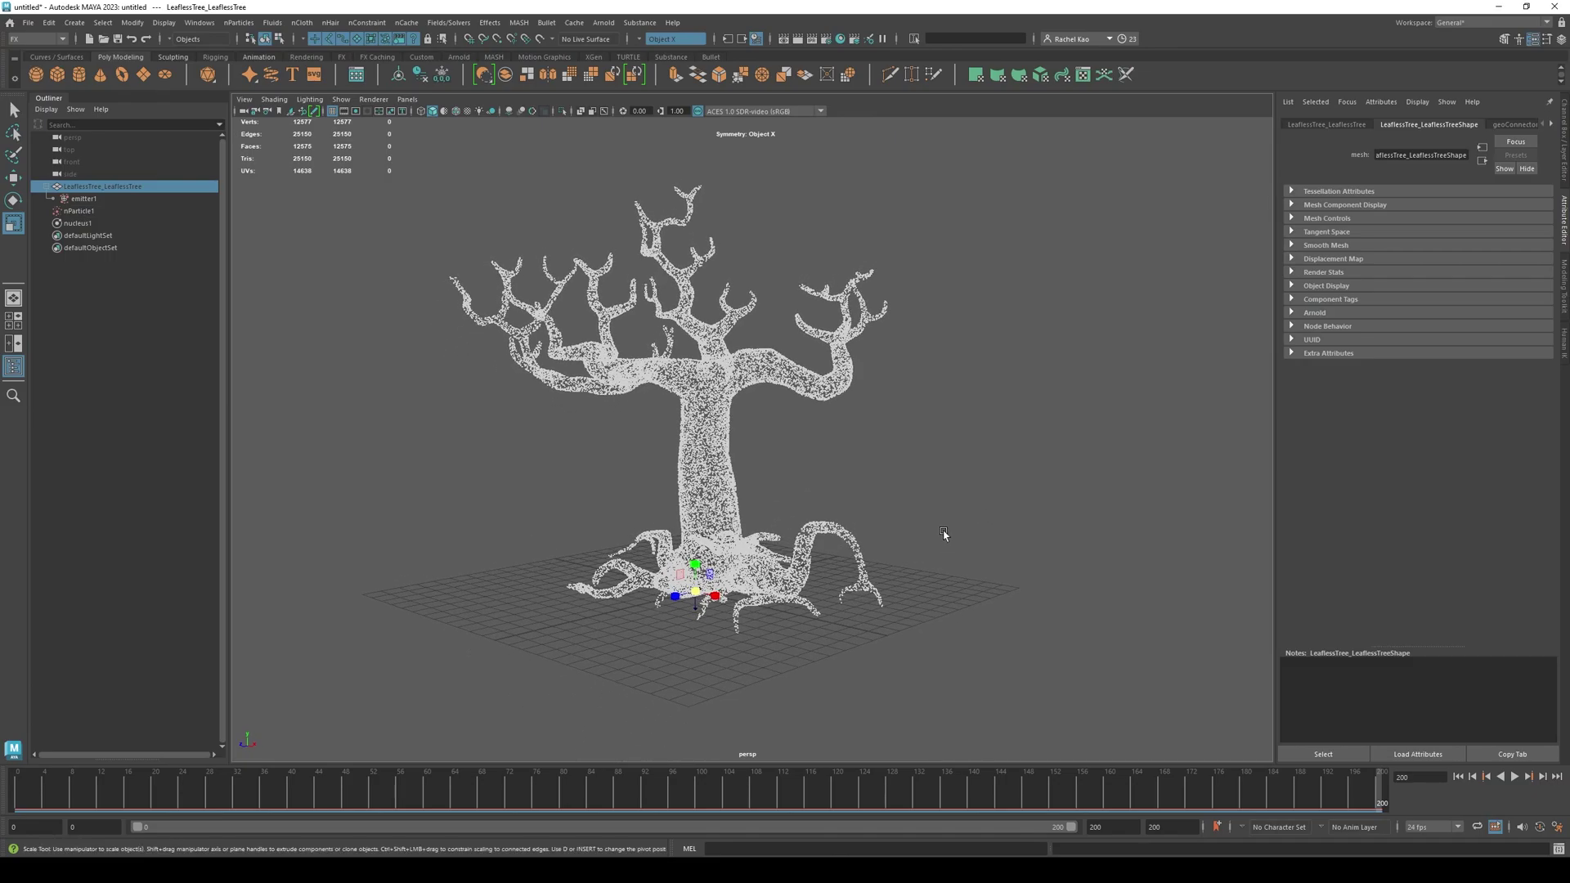
Set the current particle arrangement as the initial state of nParticle1 and play the simulation
key("q")
left_click(96, 211)
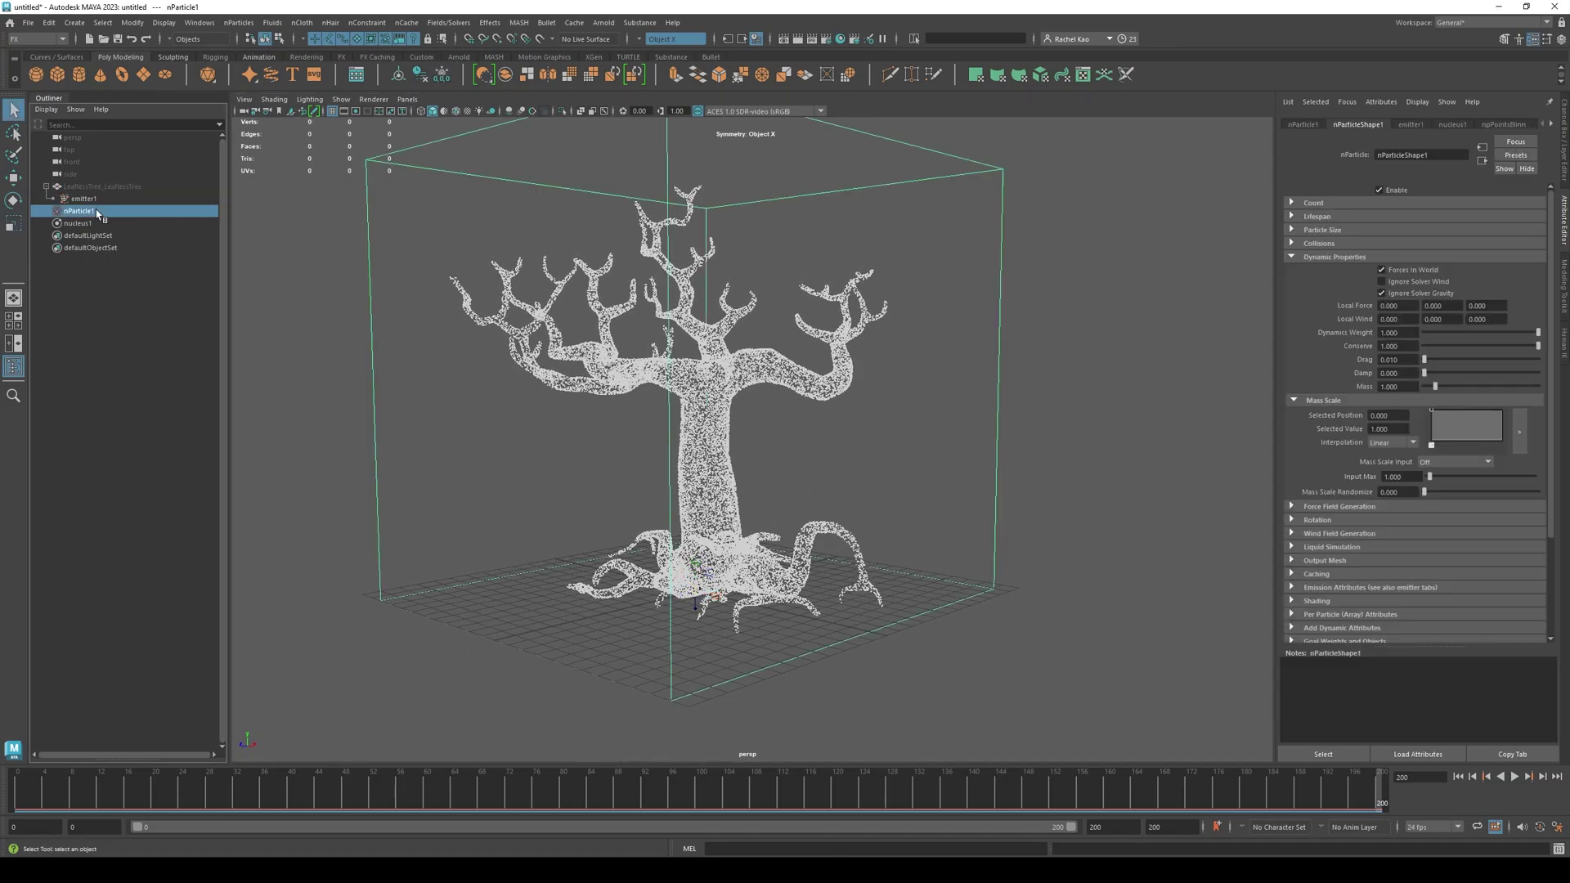
key("f")
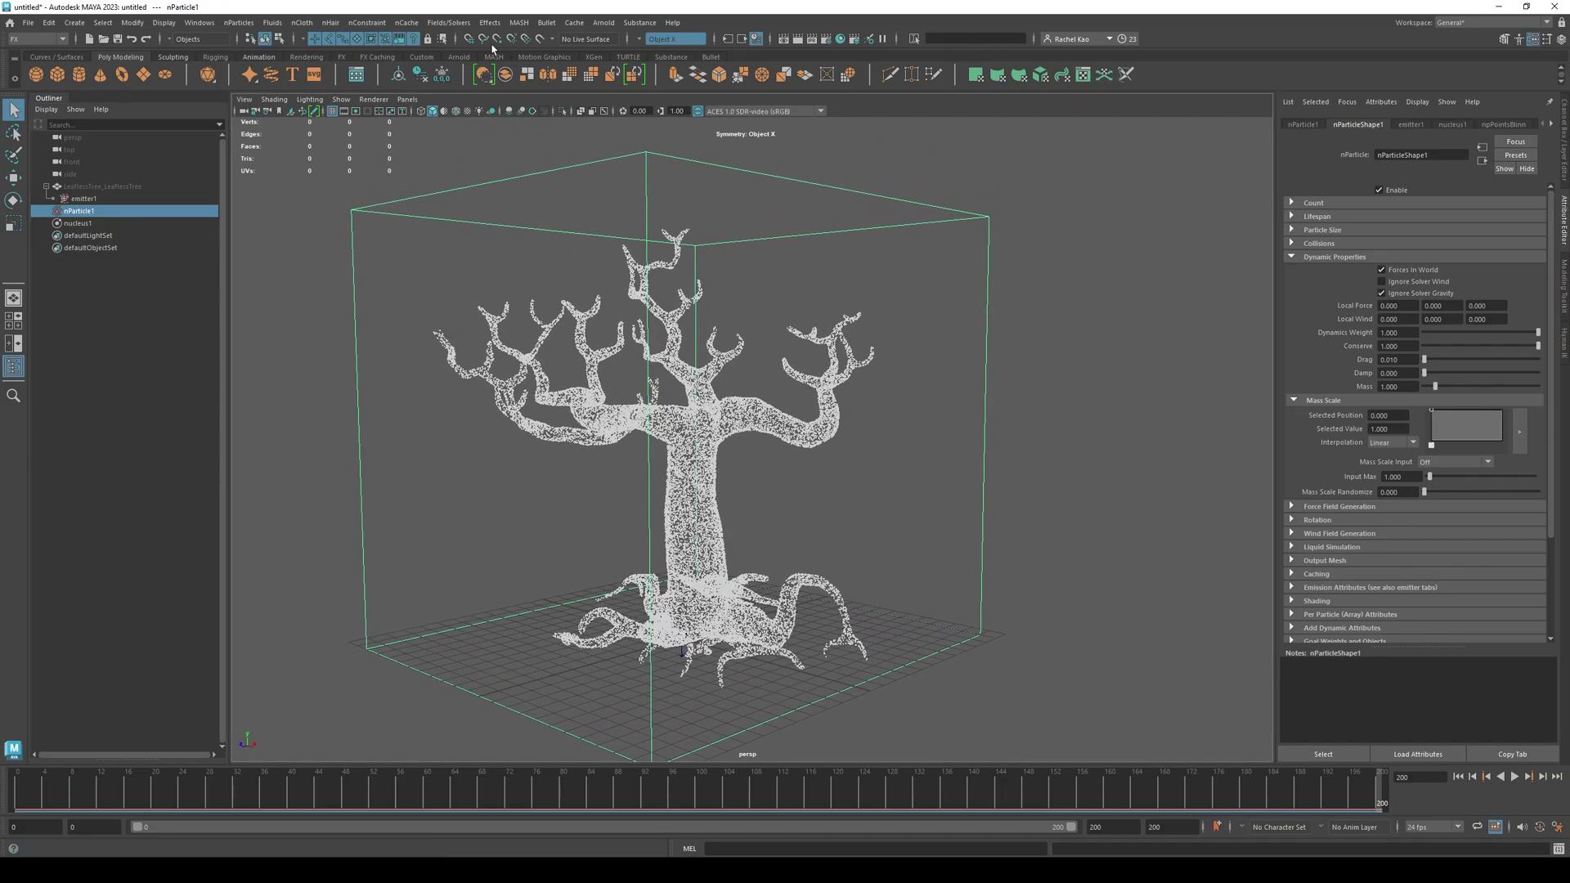
left_click(448, 22)
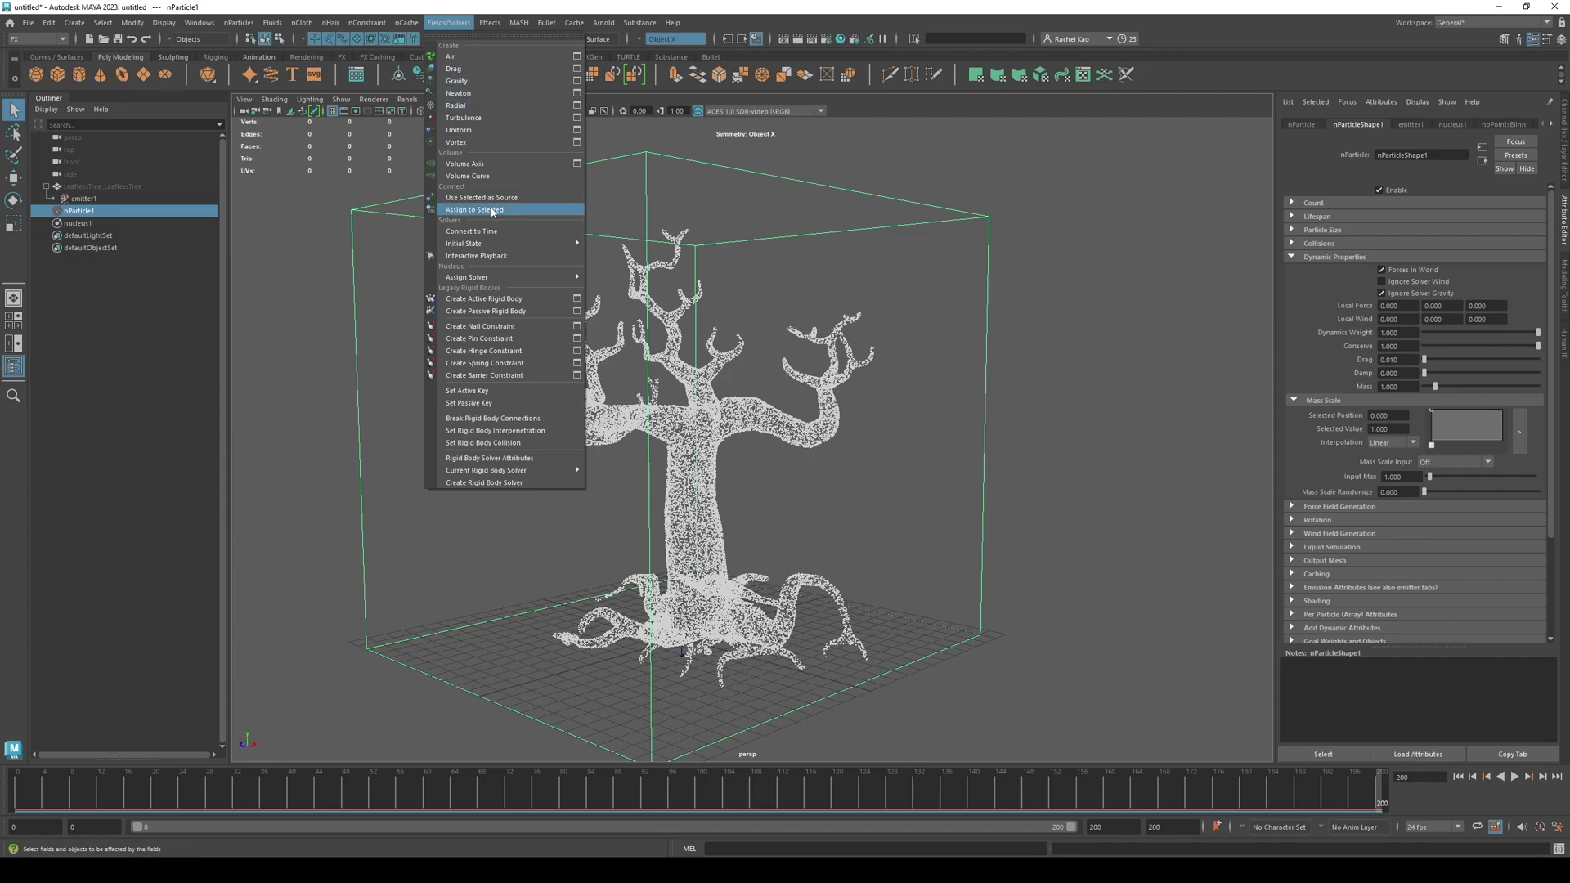
mouse_move(500, 246)
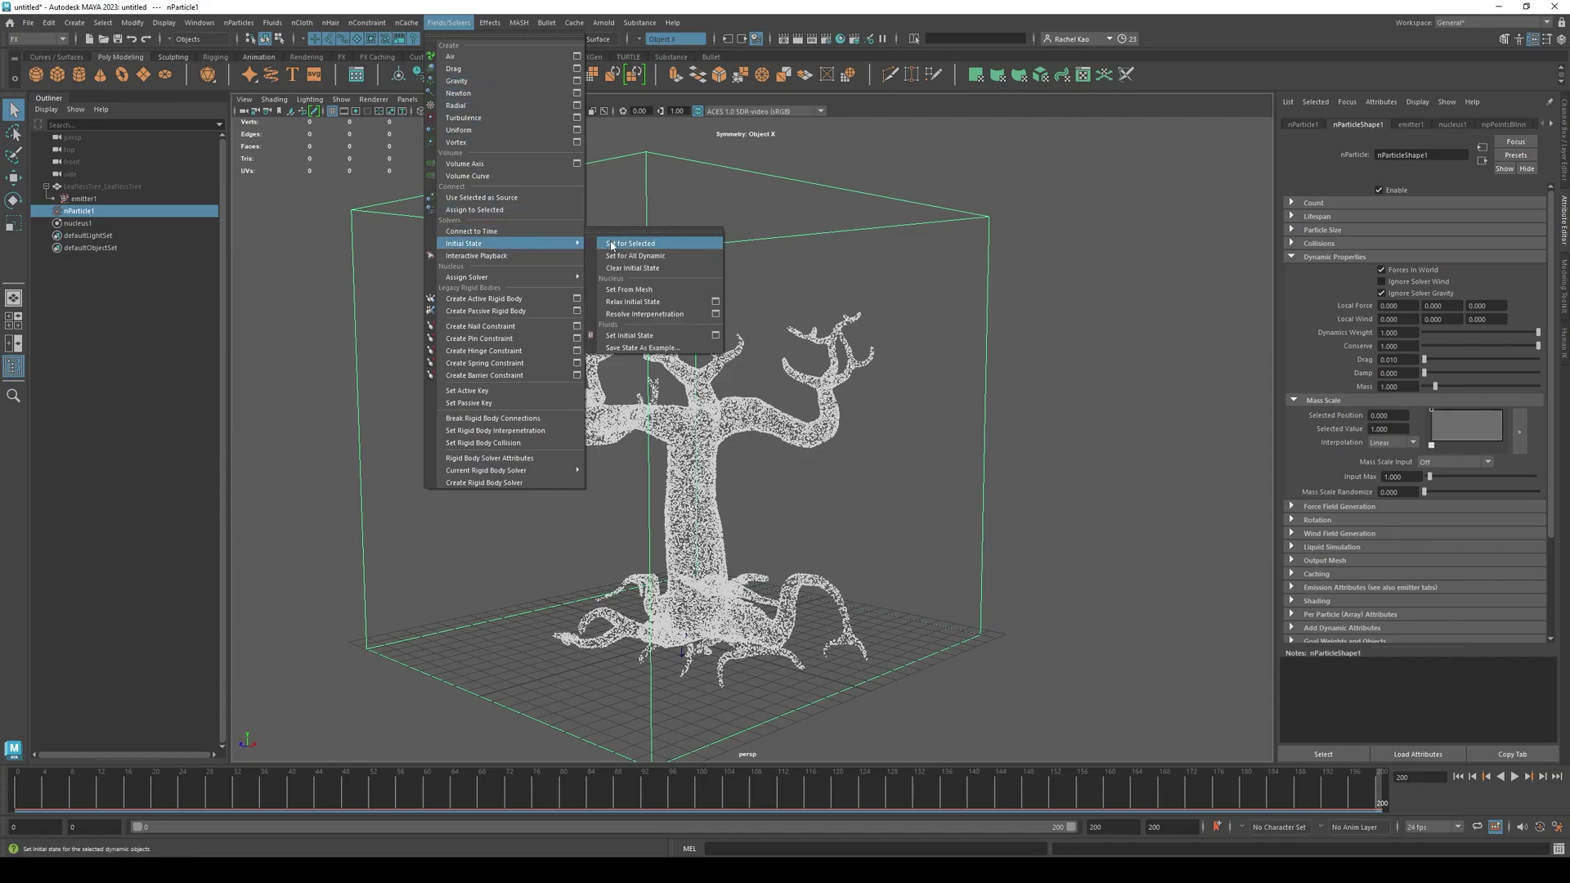
left_click(612, 245)
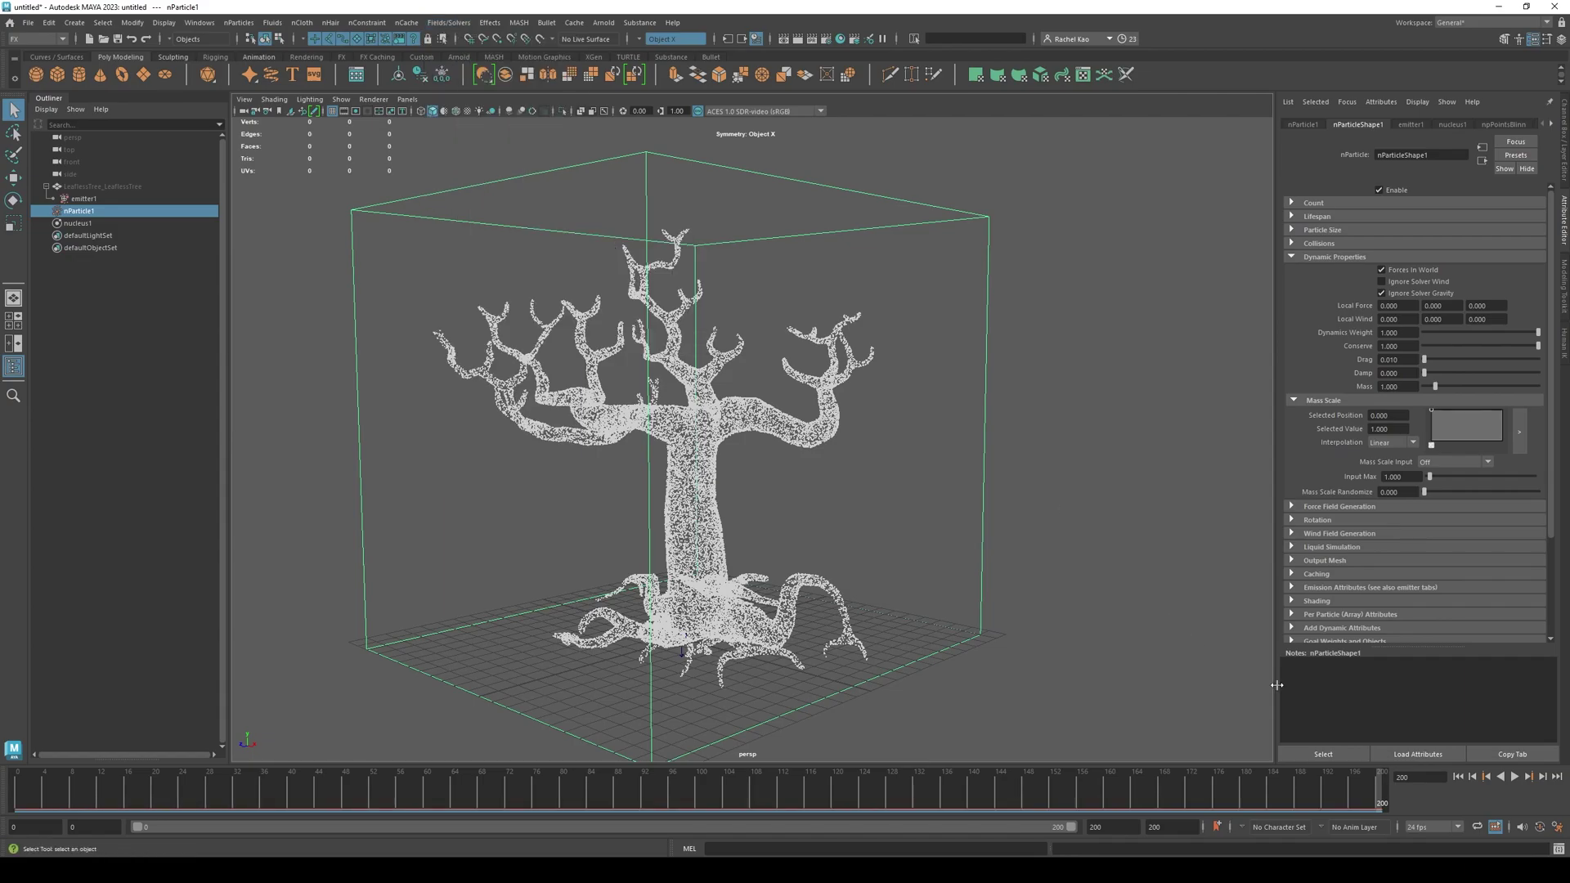
left_click(1514, 777)
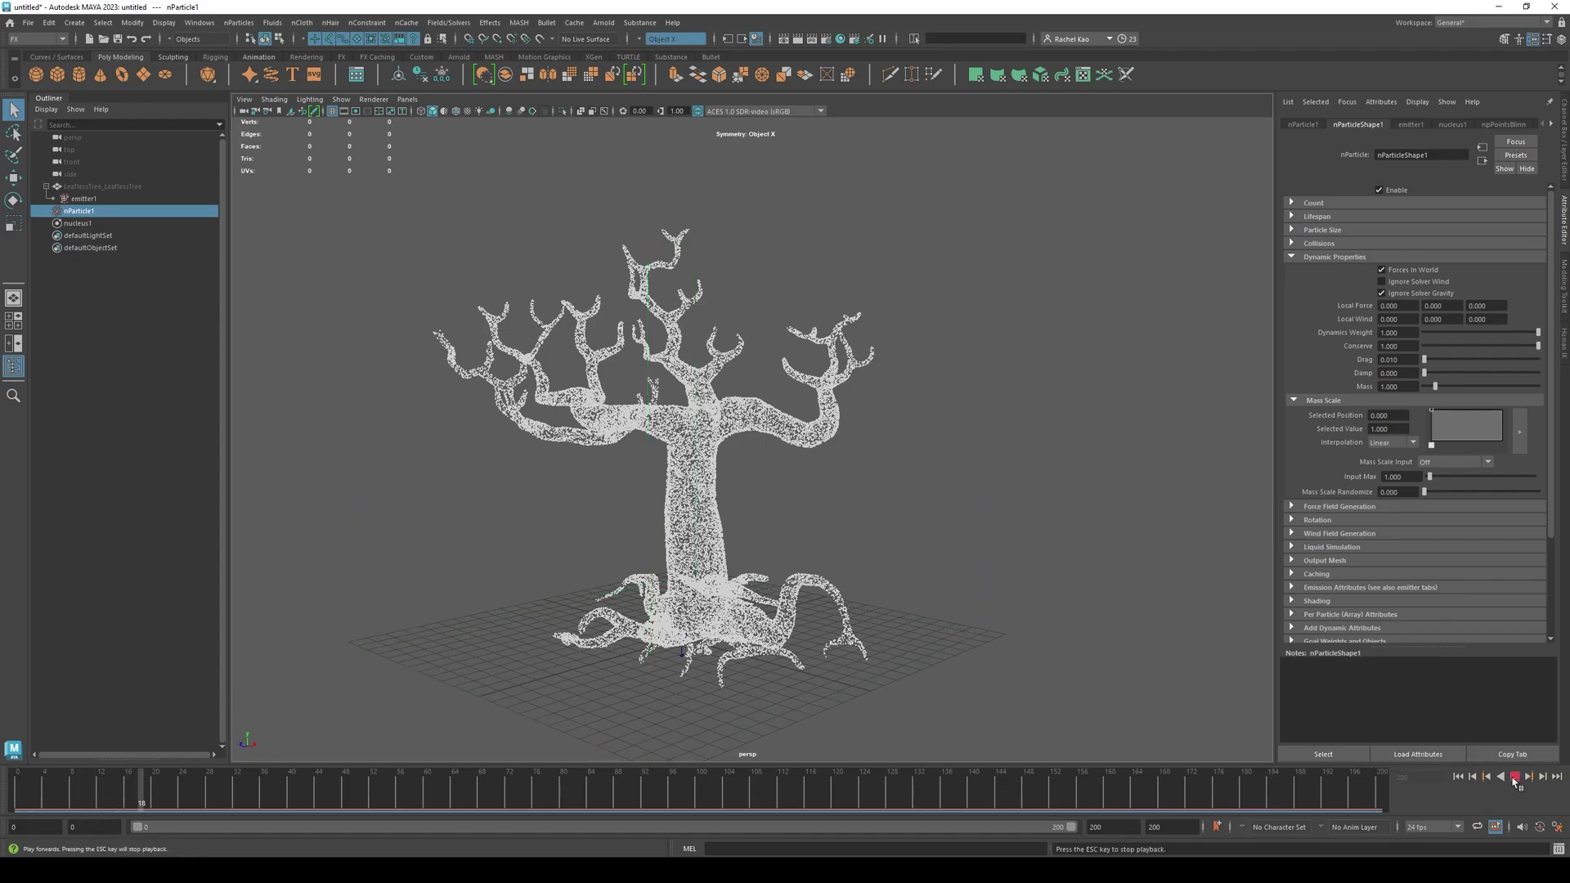
Set the emission rate of emitter1 to 0 particles per second
left_click(98, 200)
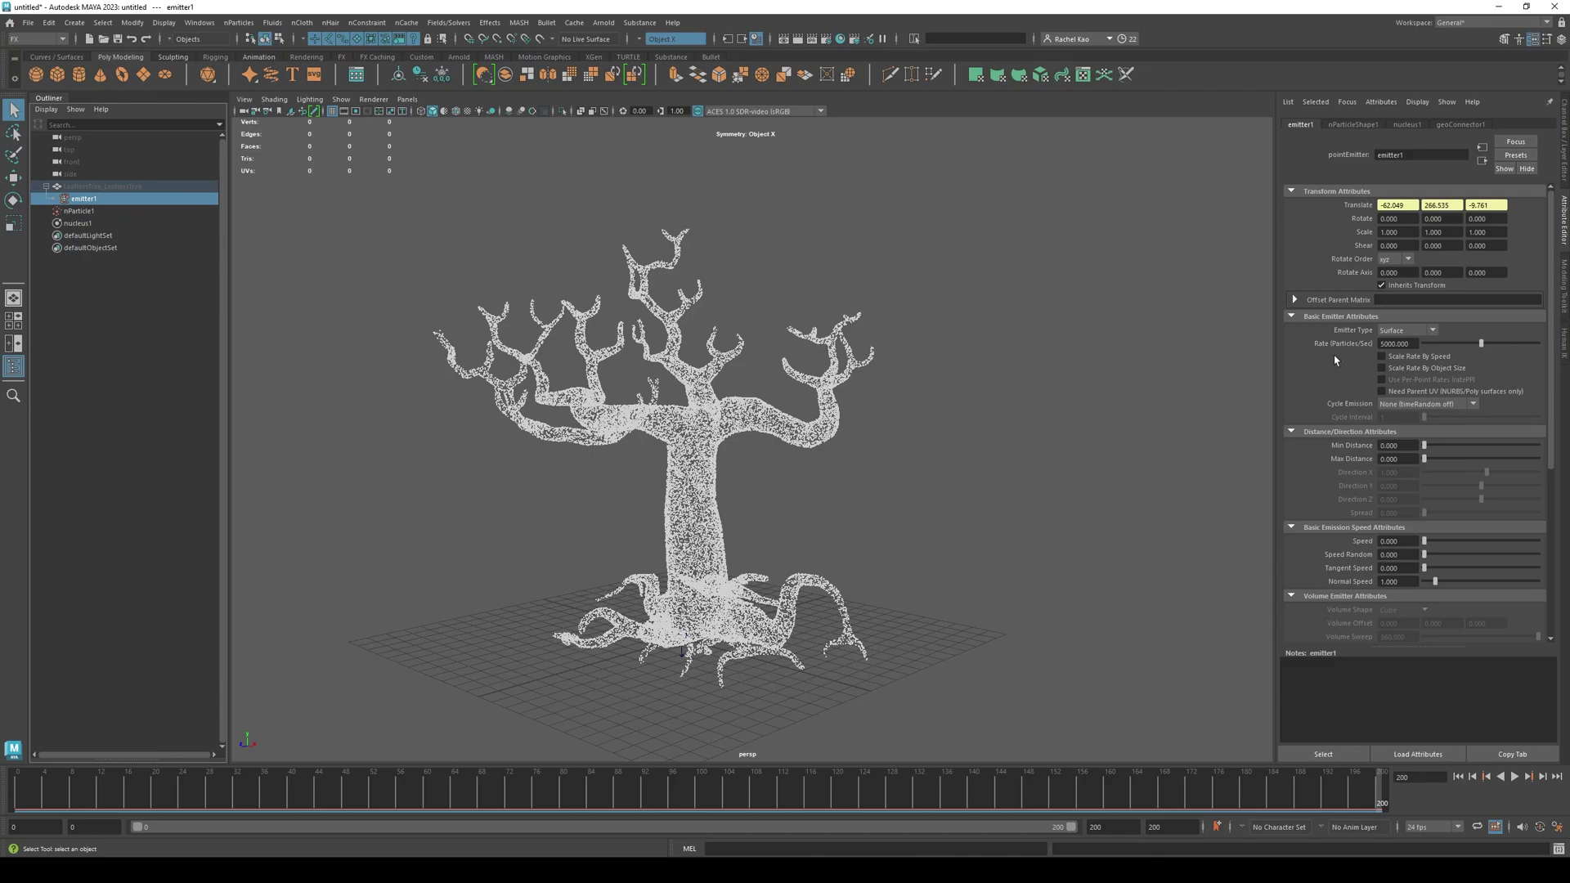
left_click(1395, 344)
type("0")
Add a turbulence field with magnitude 5 to nParticle1, play the simulation and return to the first frame
left_click(101, 212)
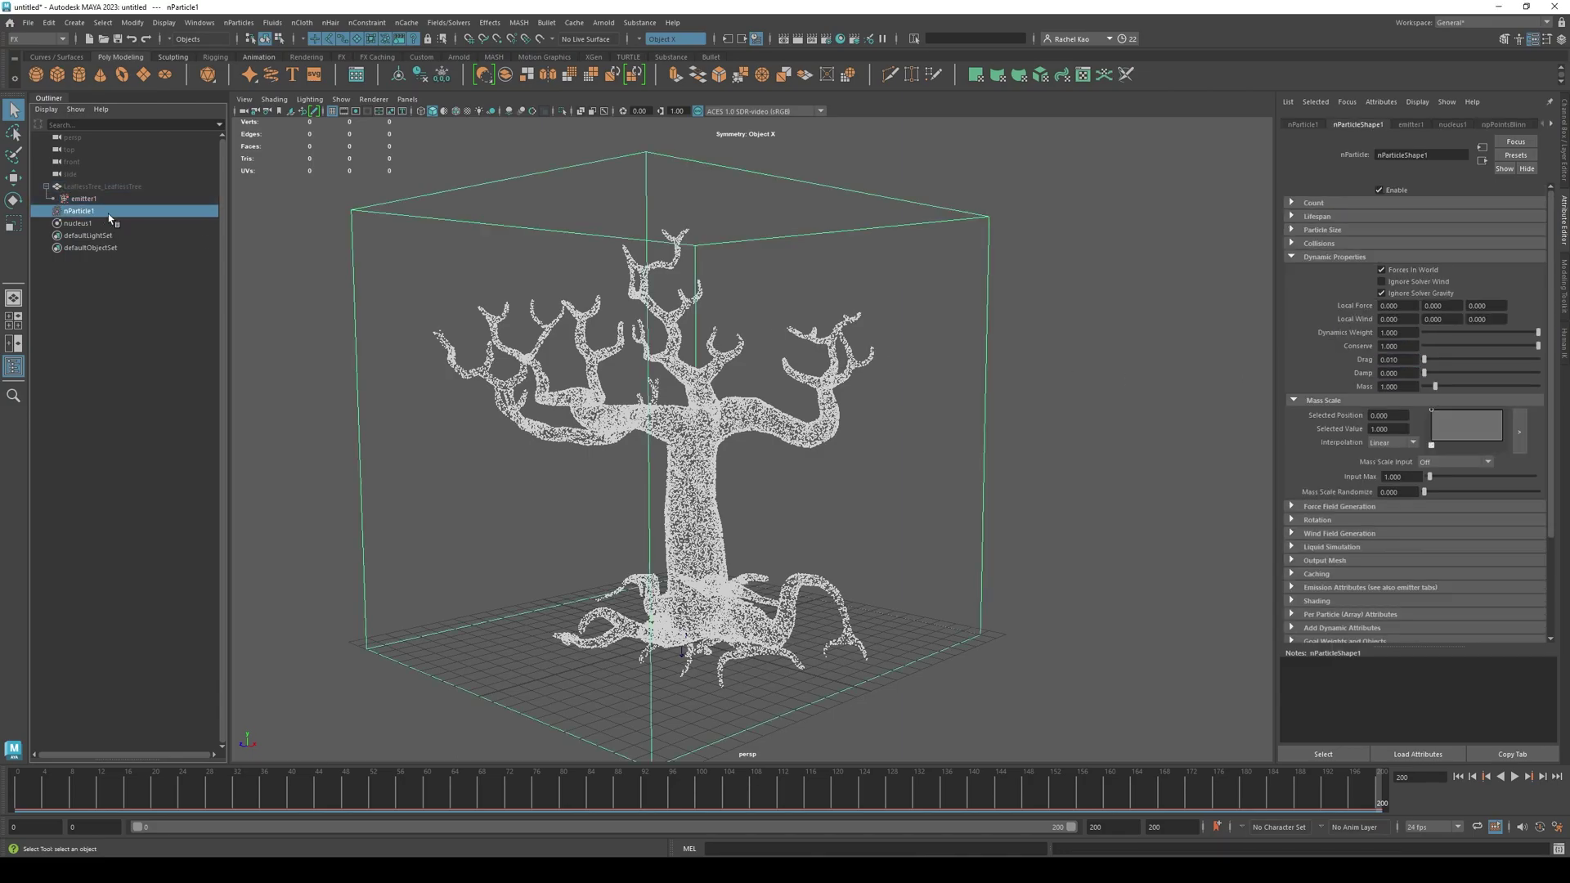
left_click(448, 24)
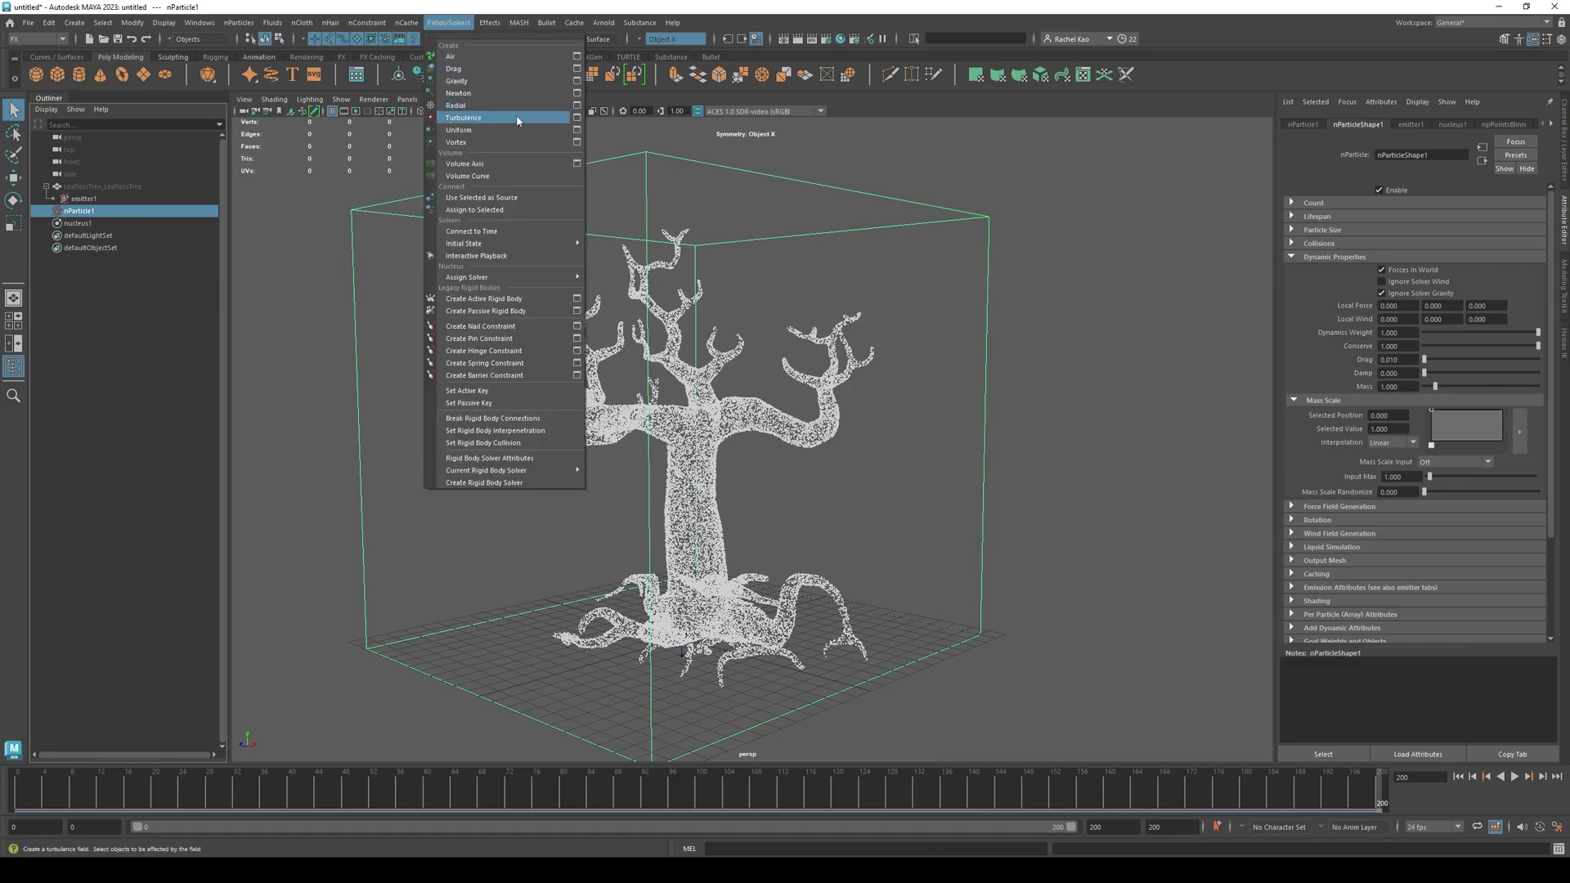
left_click(577, 119)
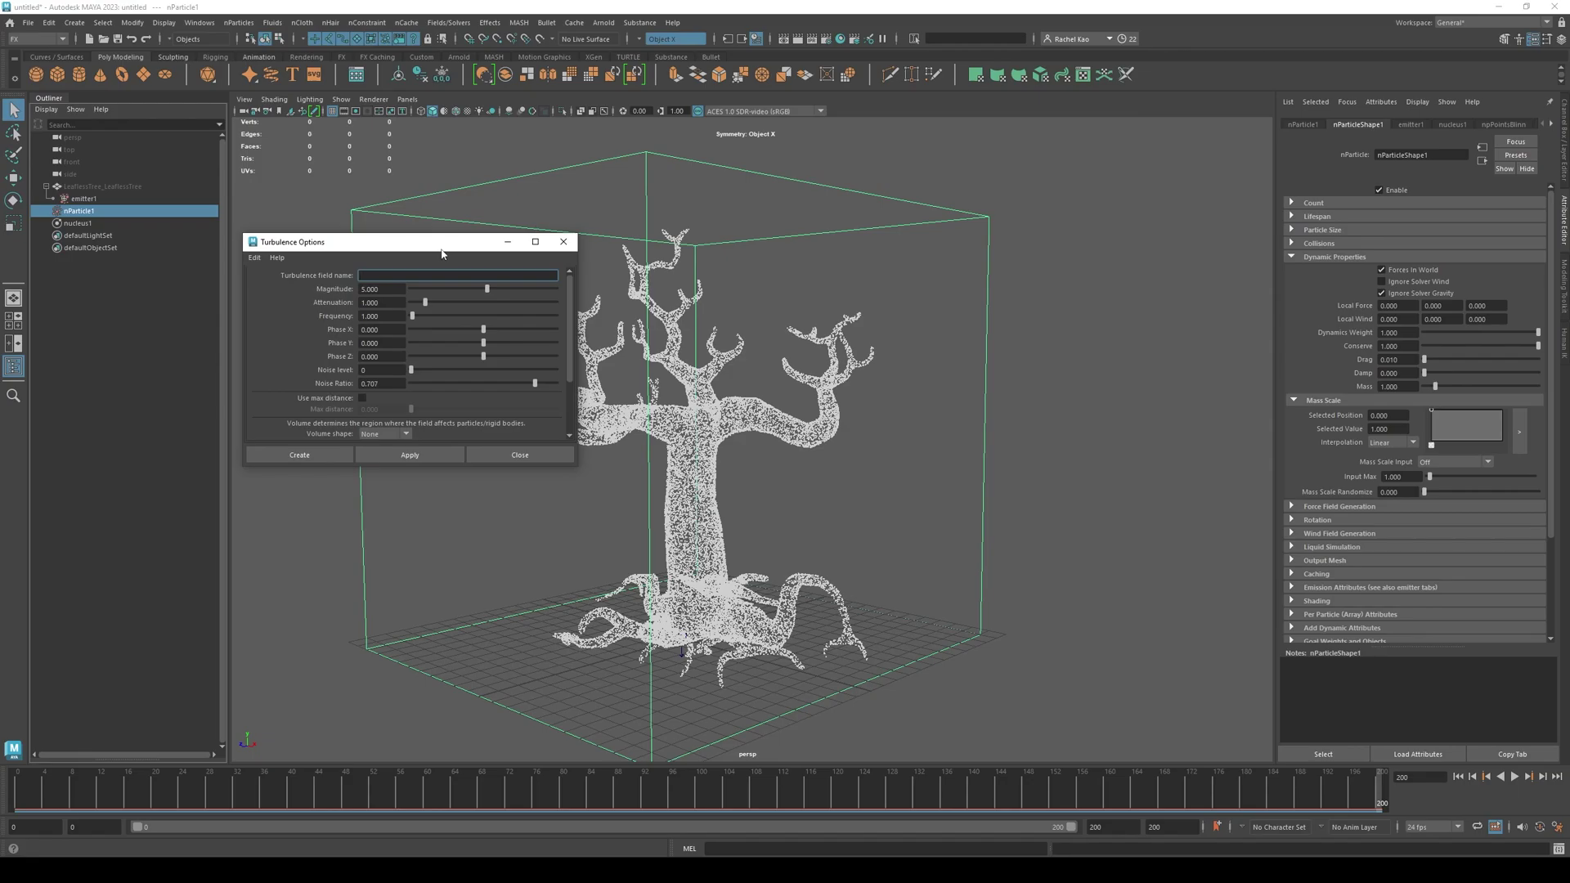
left_click(299, 455)
left_click(1516, 777)
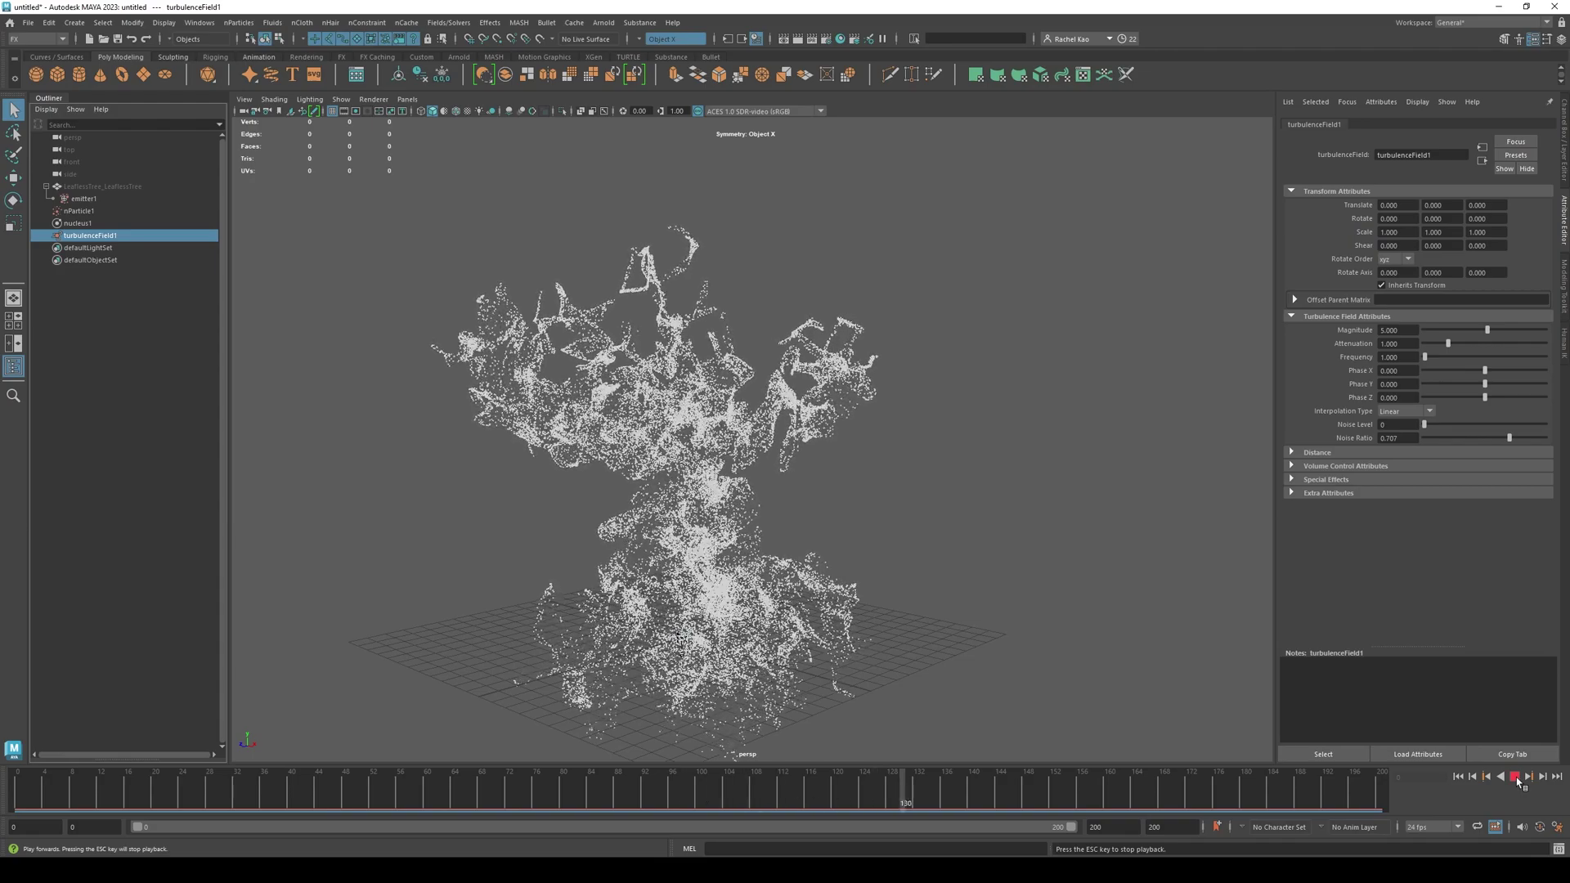
left_click(1458, 777)
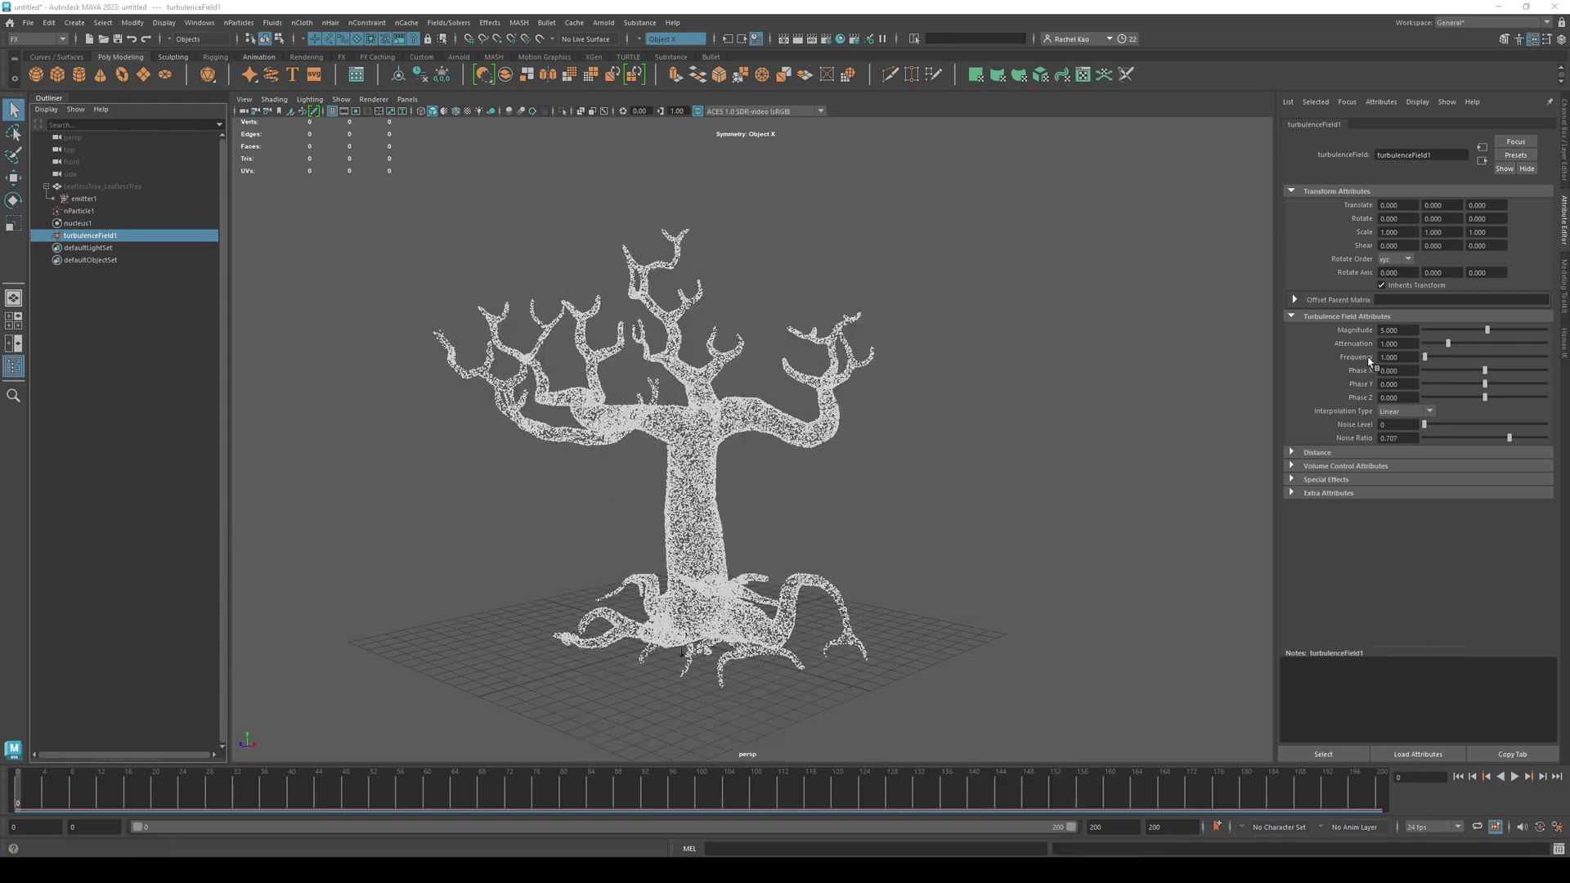
Set the magnitude of turbulenceField1 to 3
left_click(1369, 330)
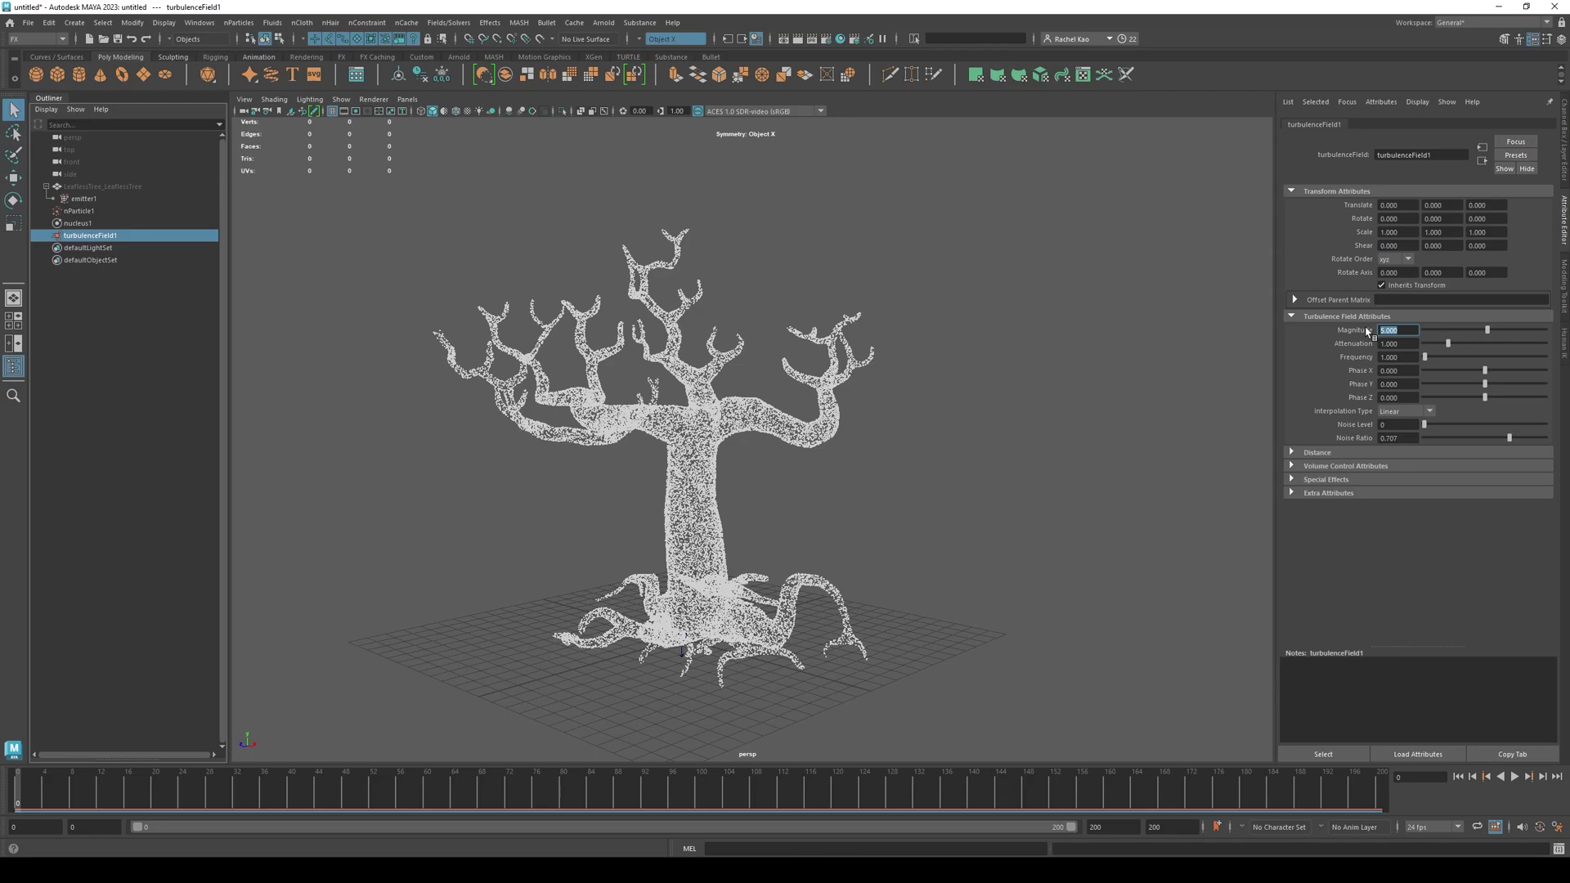
type("3")
key("Return")
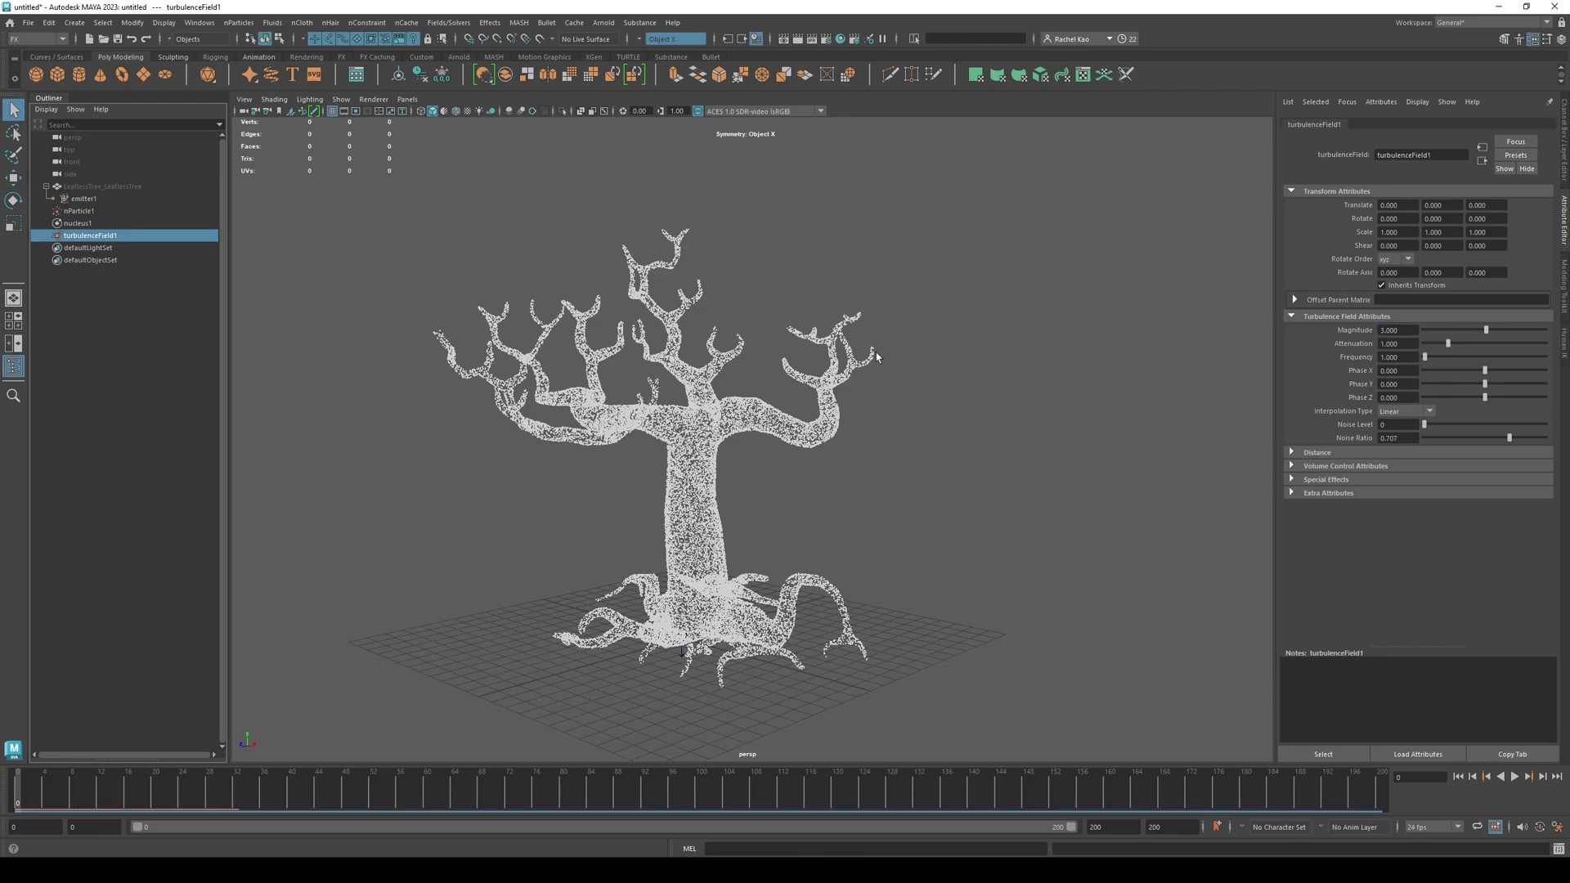
Set the particle radius of nParticle1 to 0.05, then play the simulation and return to the first frame
left_click(110, 211)
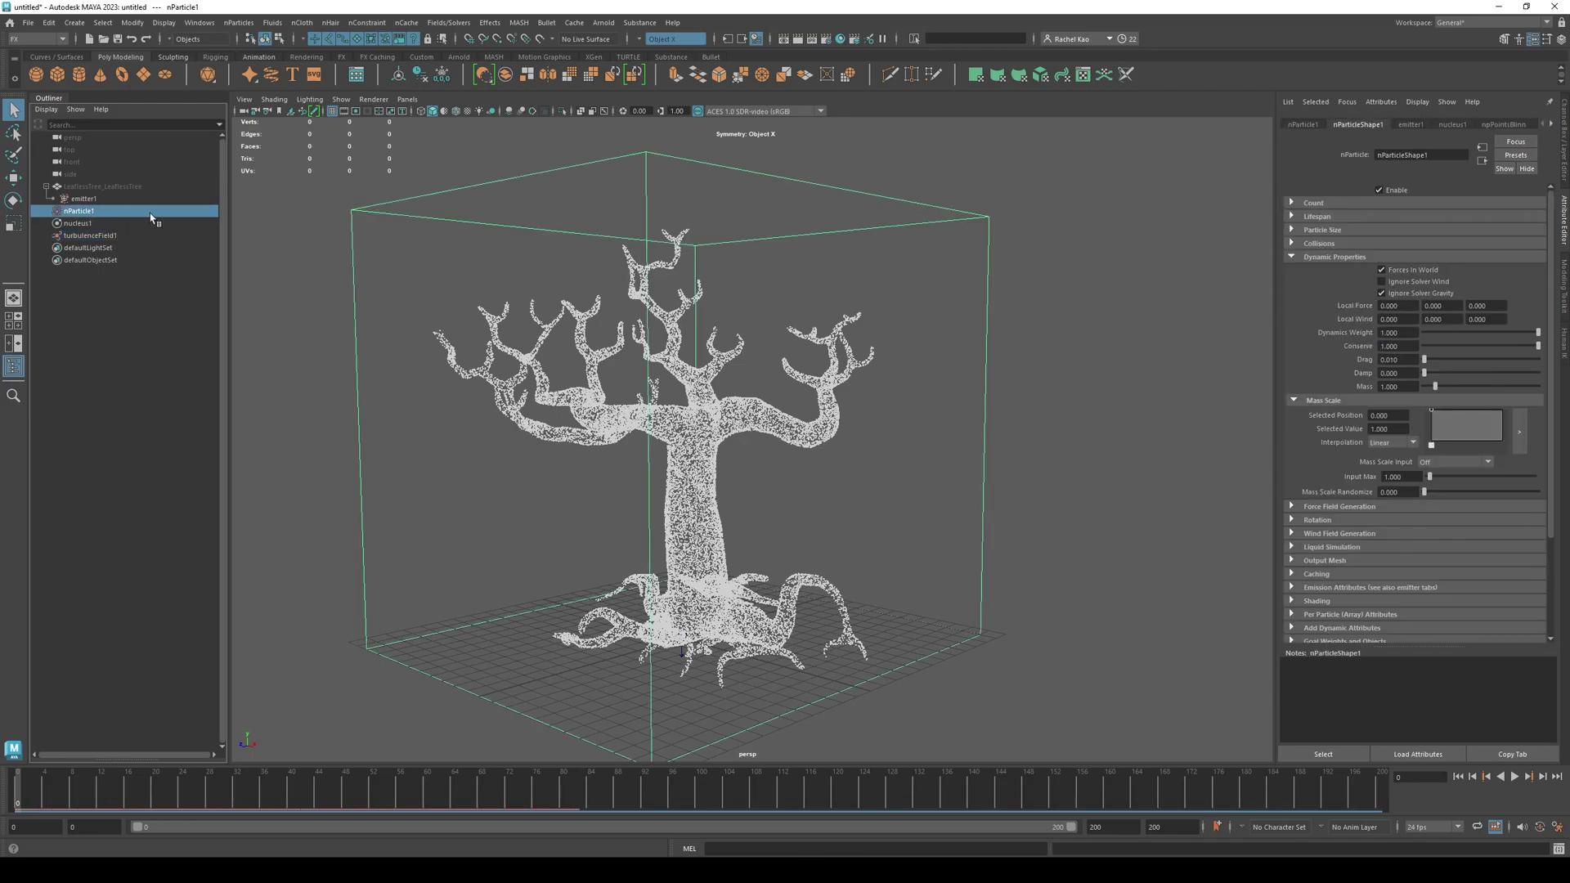
left_click(1293, 229)
left_click(1397, 244)
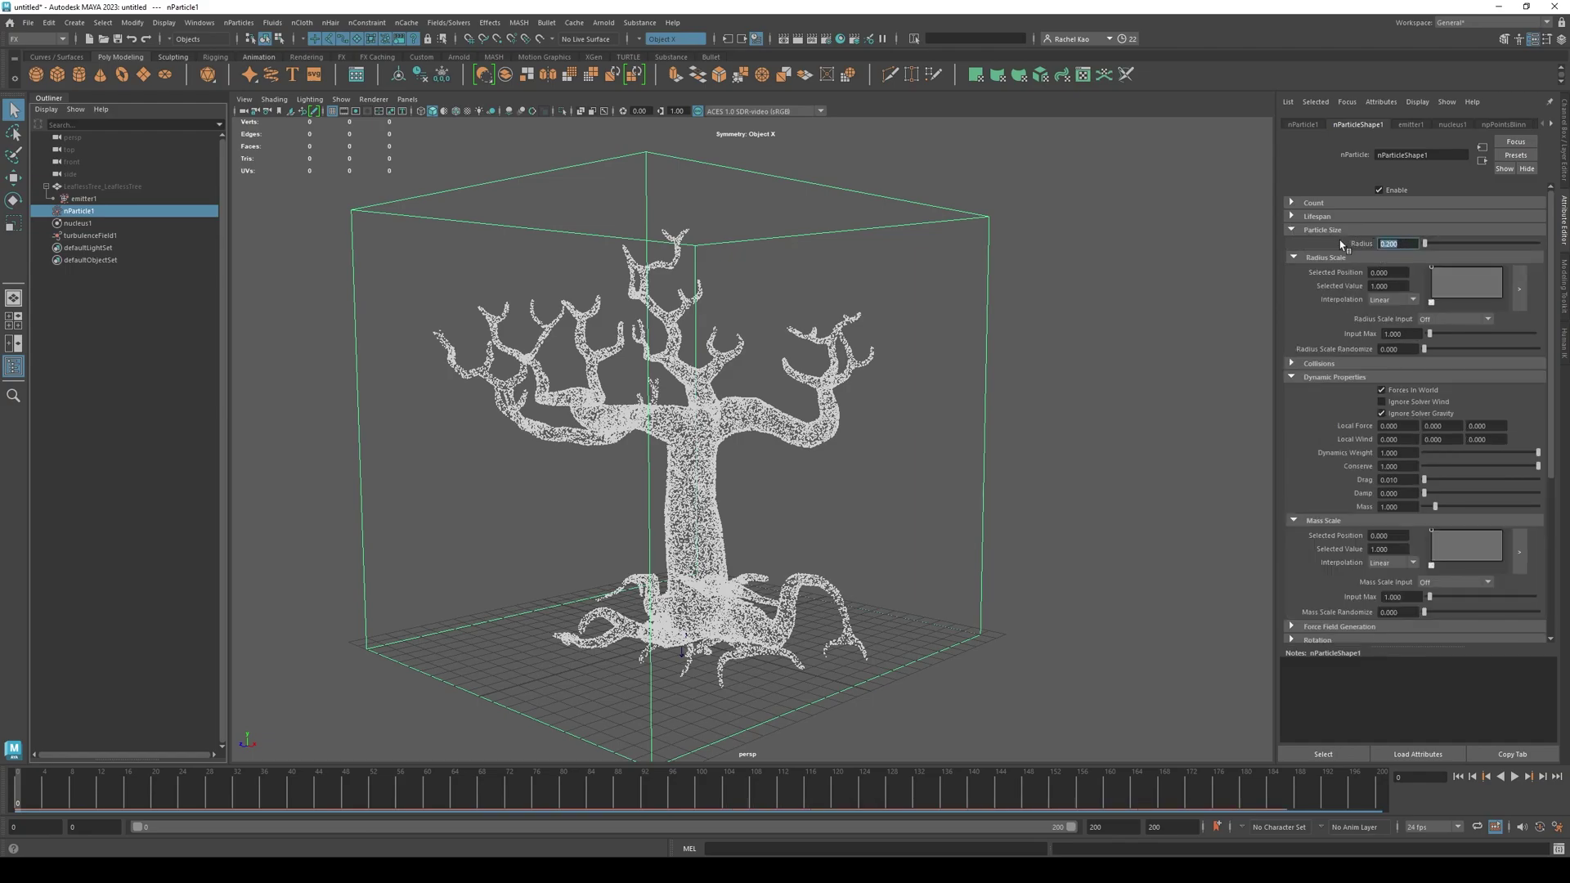
type("0.05")
key("Return")
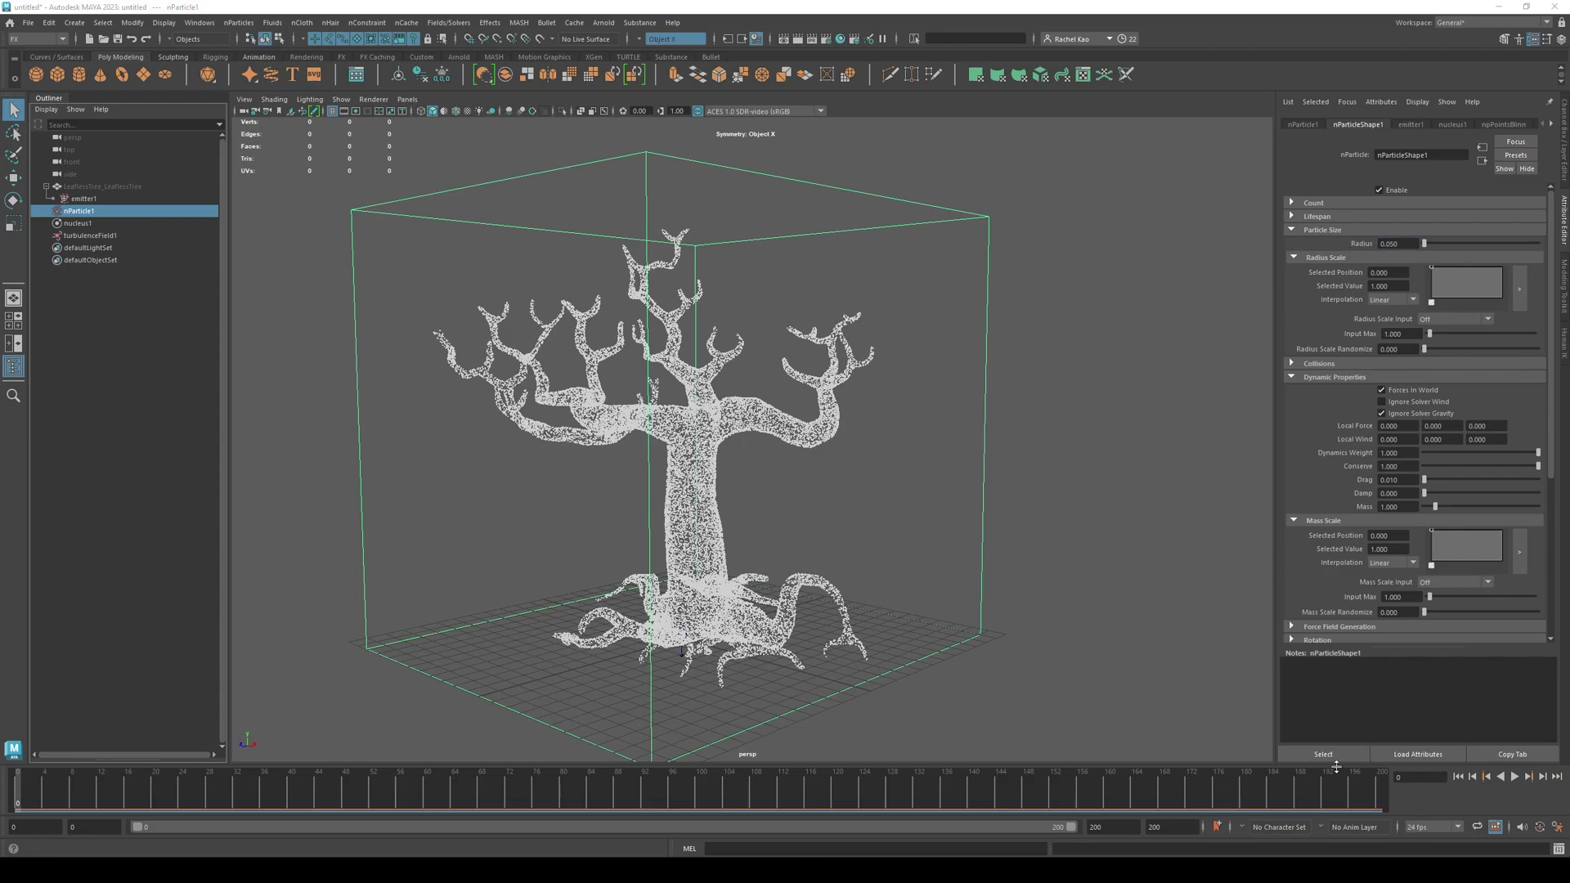
left_click(1514, 778)
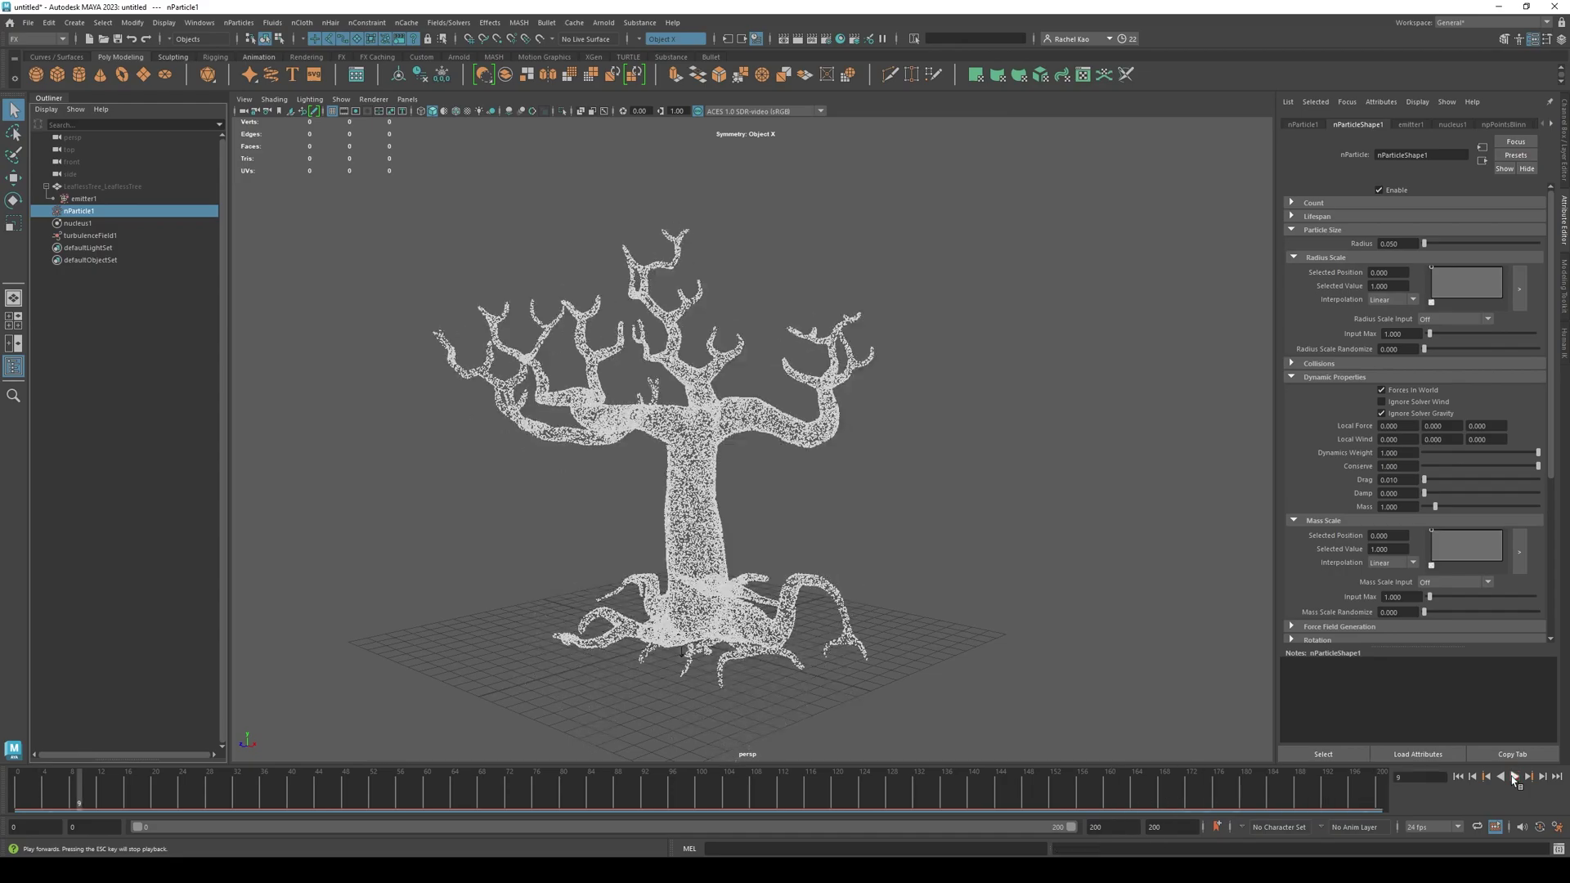
left_click(1515, 777)
left_click(1457, 778)
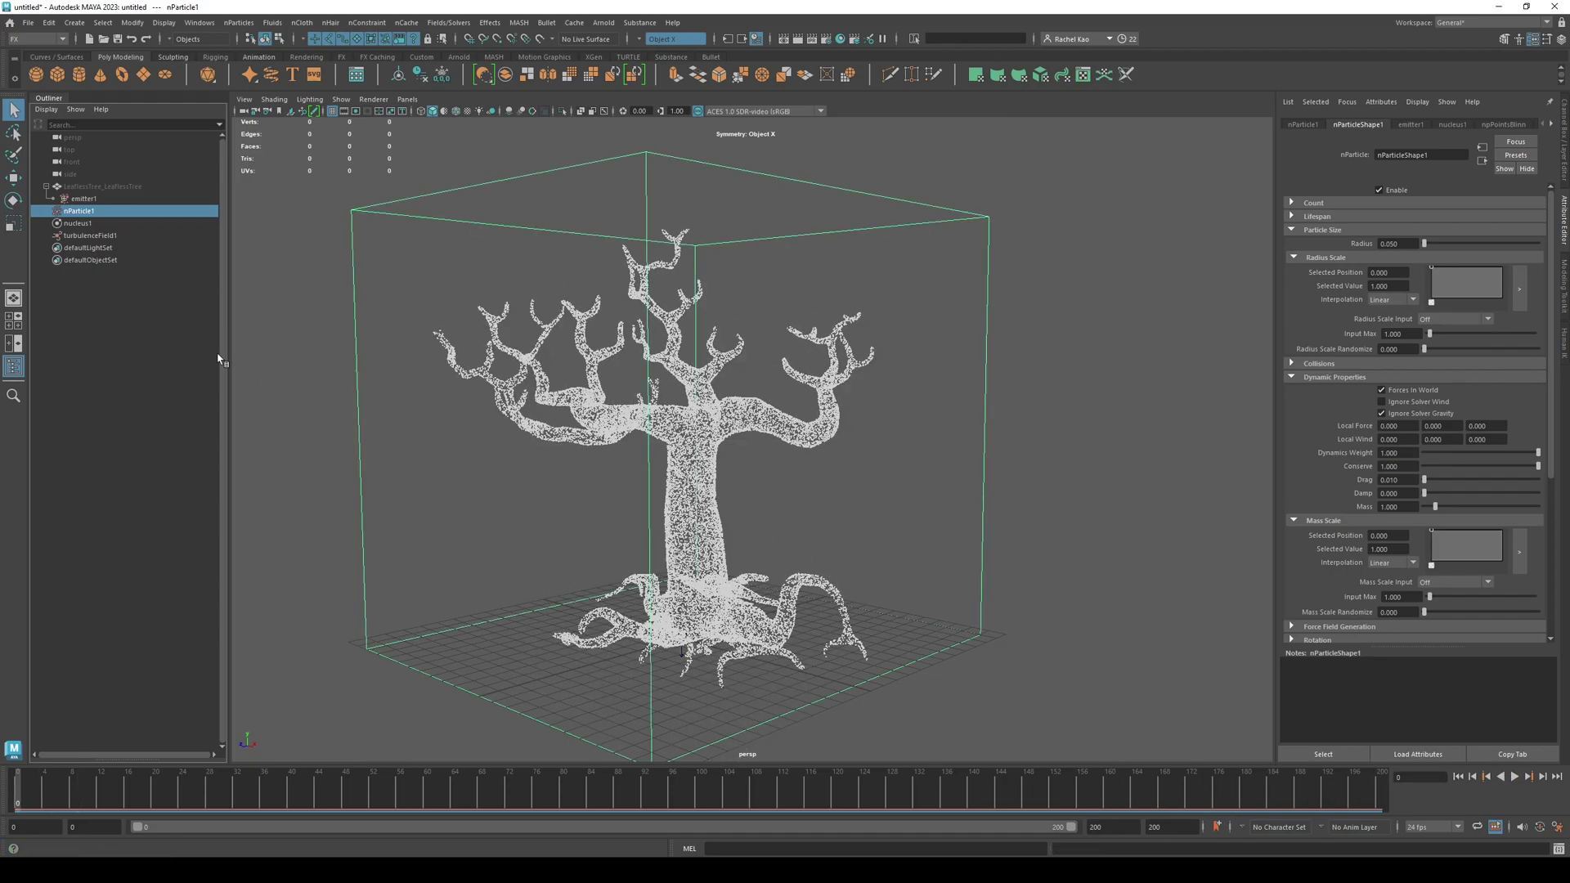
Set the frequency of turbulenceField1 to 5 and play the simulation to check the dispersion
left_click(96, 237)
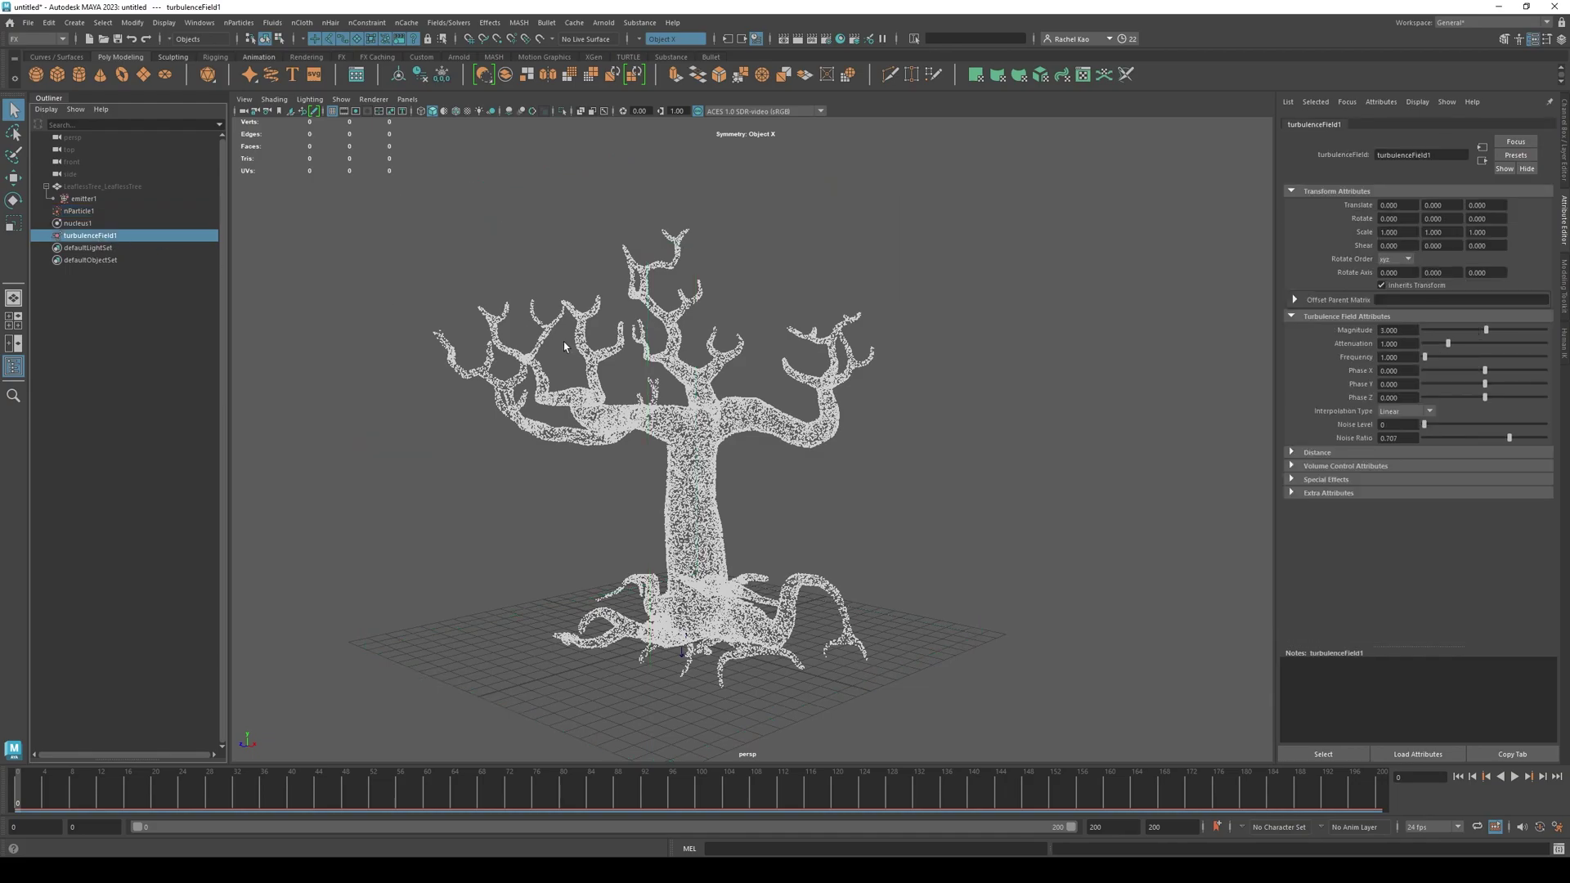
left_click(1405, 357)
key("Return")
left_click(1515, 778)
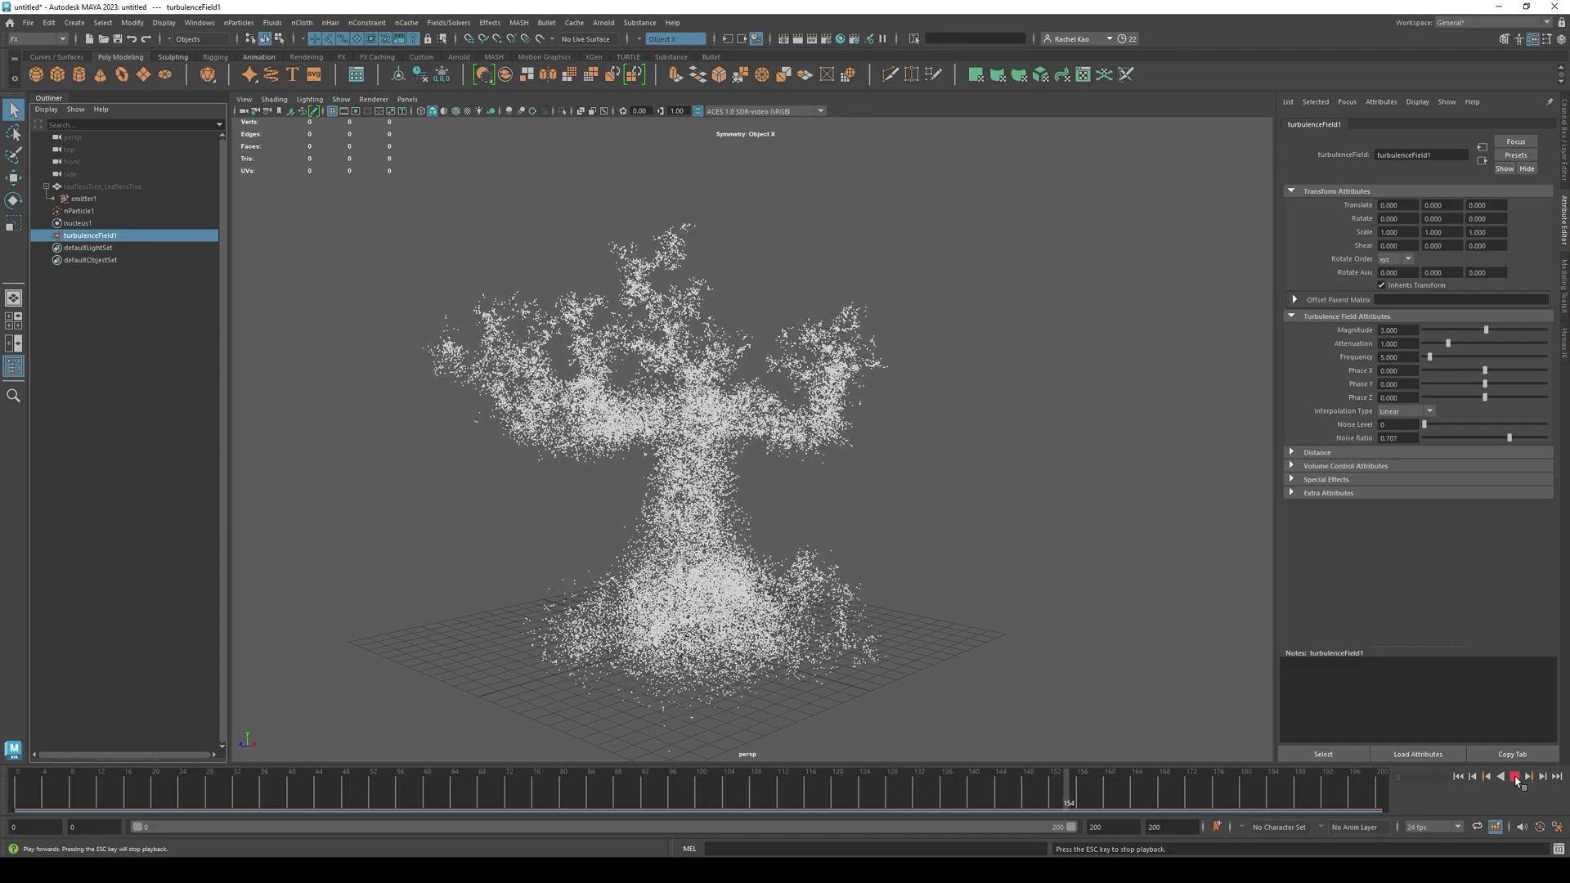
left_click(1516, 777)
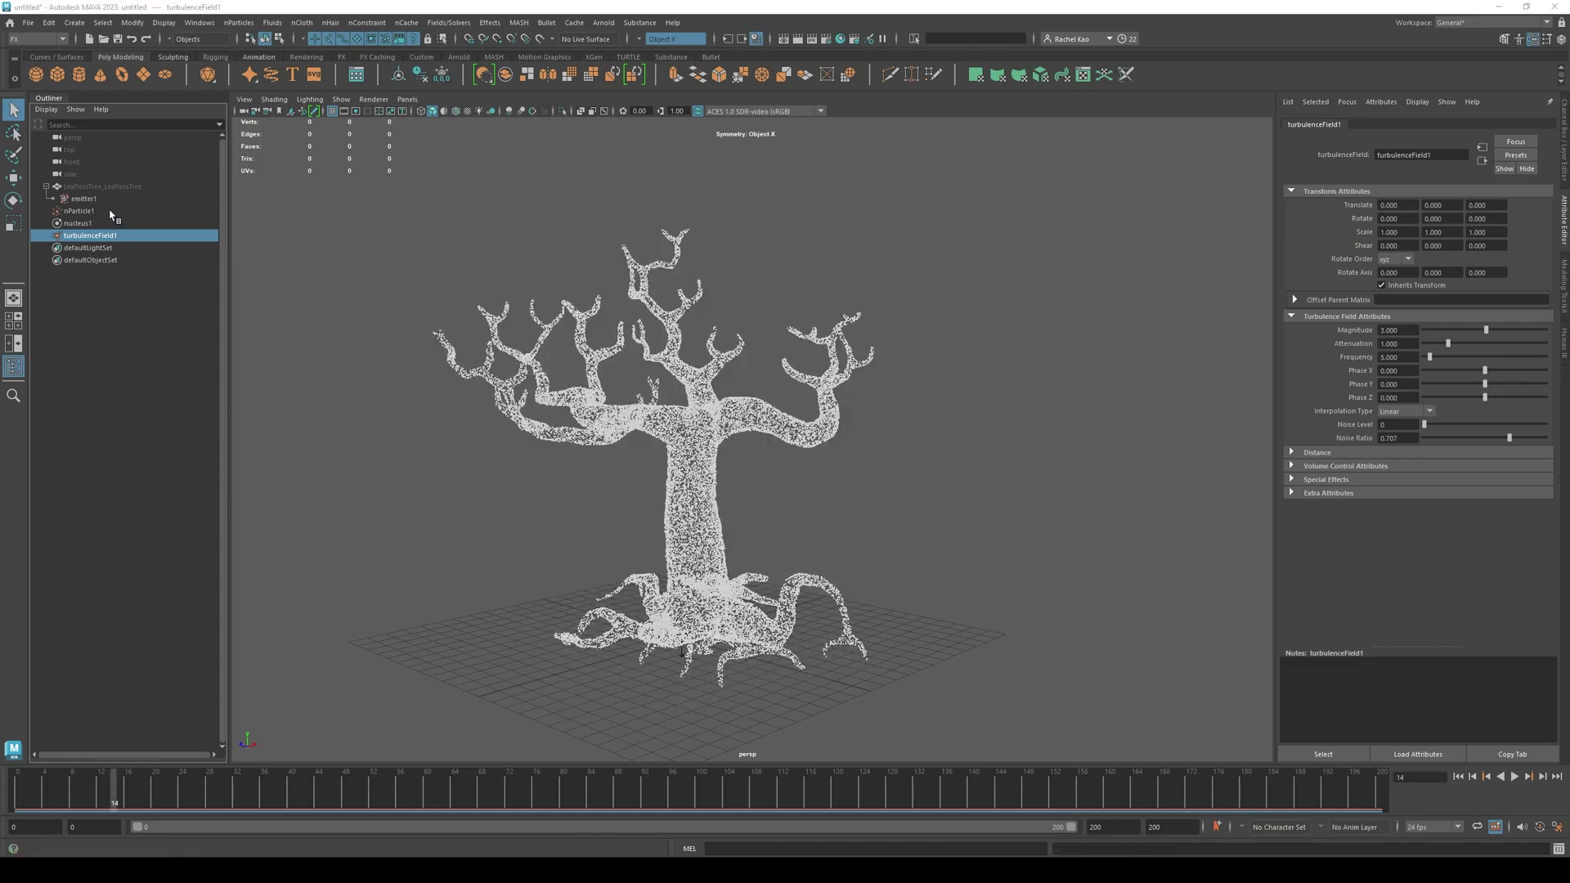
Keyframe the shading opacity of nParticle1 at 1 on frame 140
left_click(80, 211)
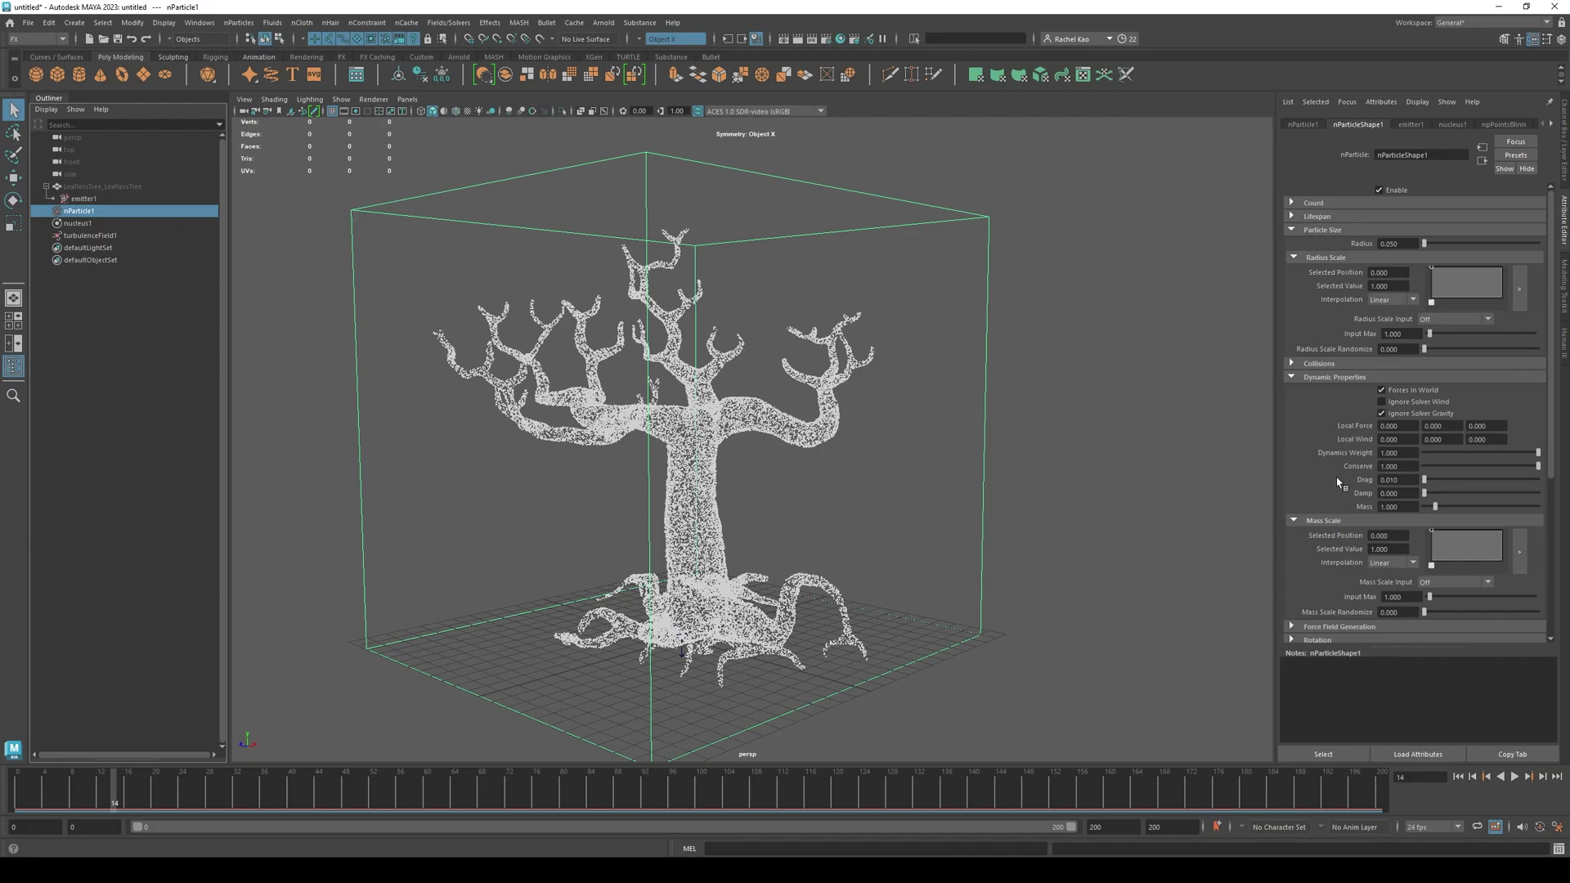
scroll(1336, 485, "down", 3)
scroll(1338, 486, "down", 2)
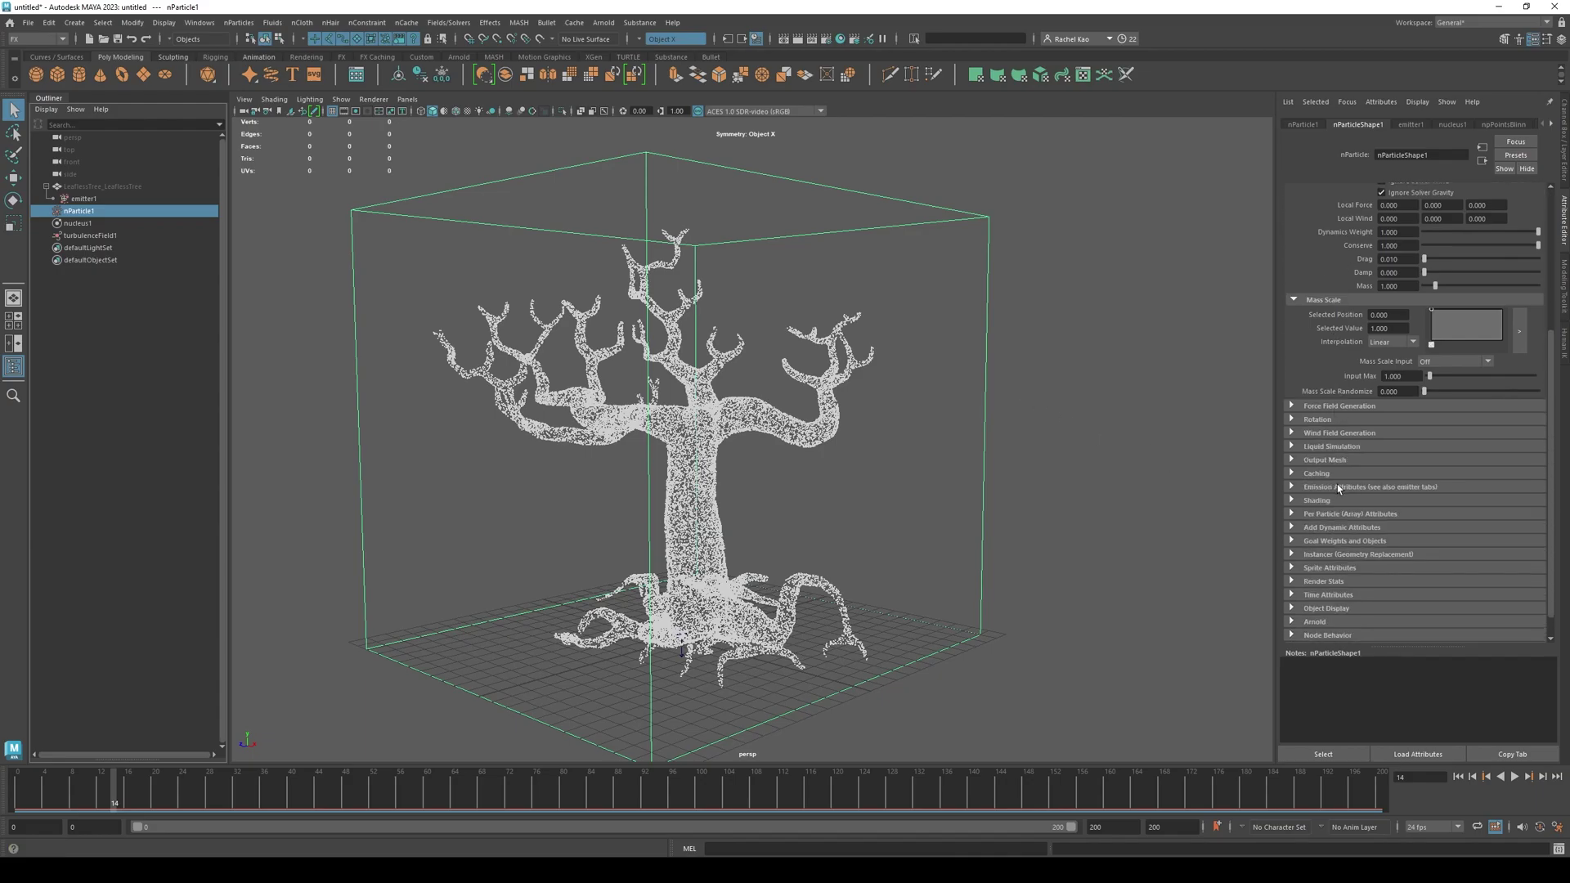
left_click(1293, 501)
scroll(1325, 501, "down", 3)
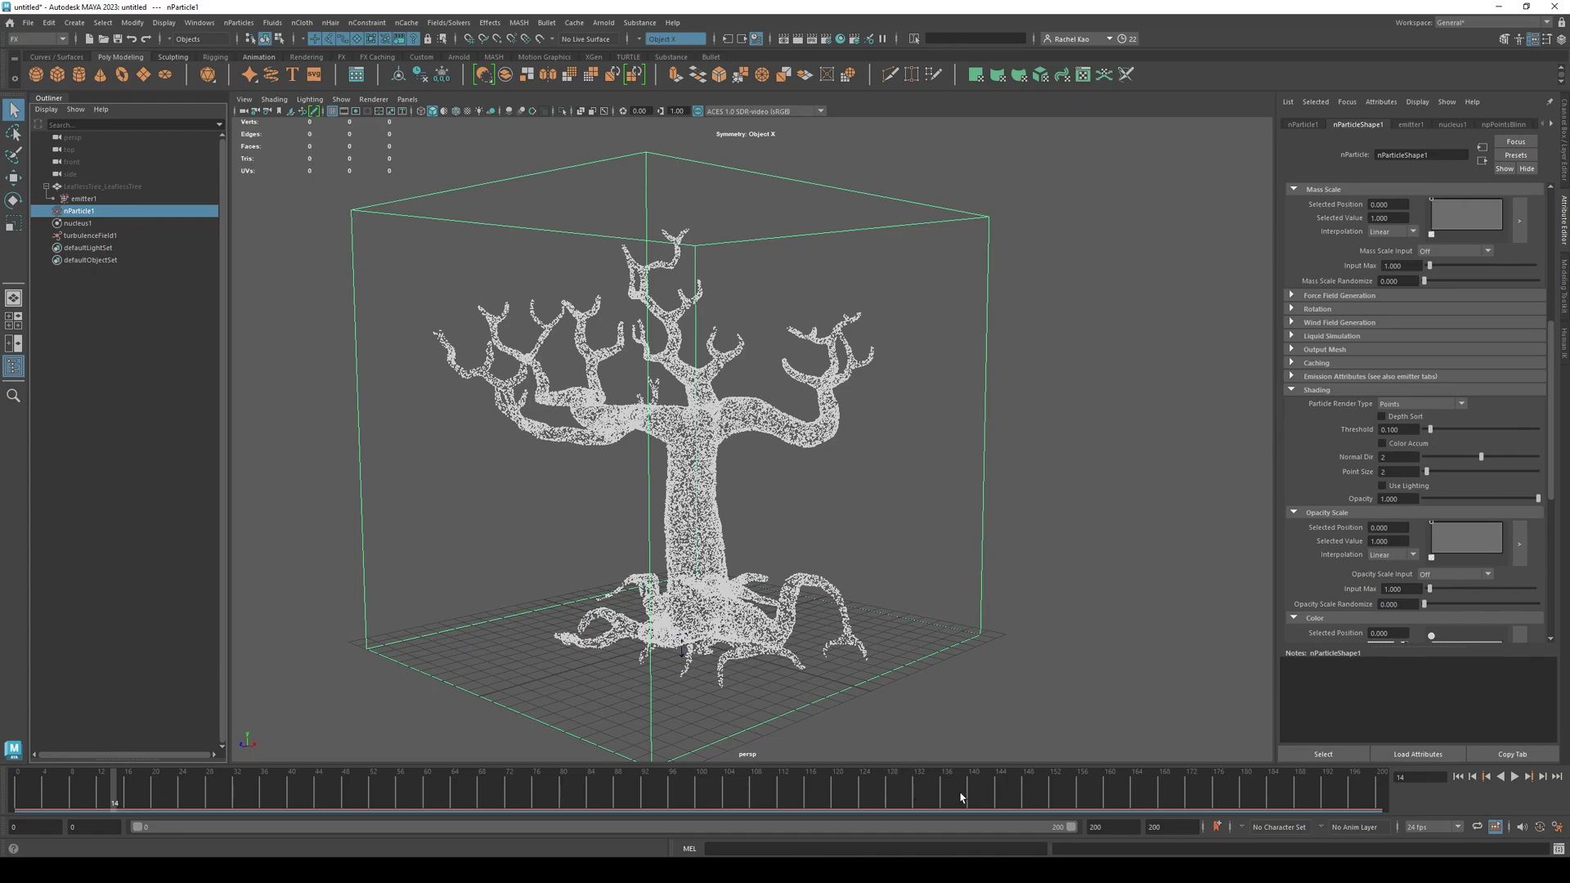
left_click(968, 799)
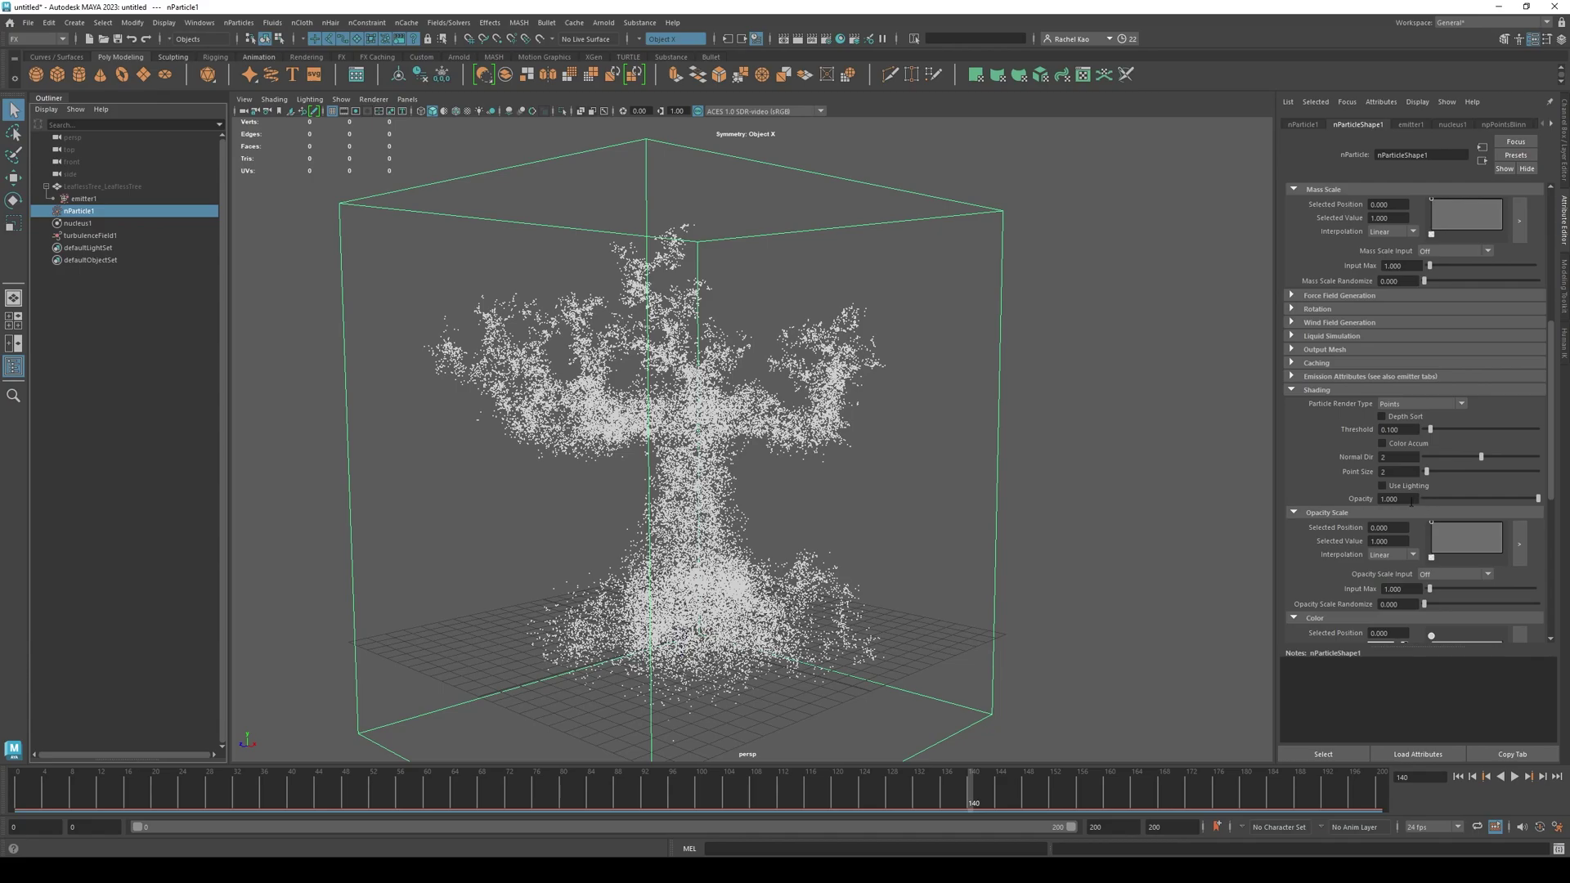
right_click(1411, 501)
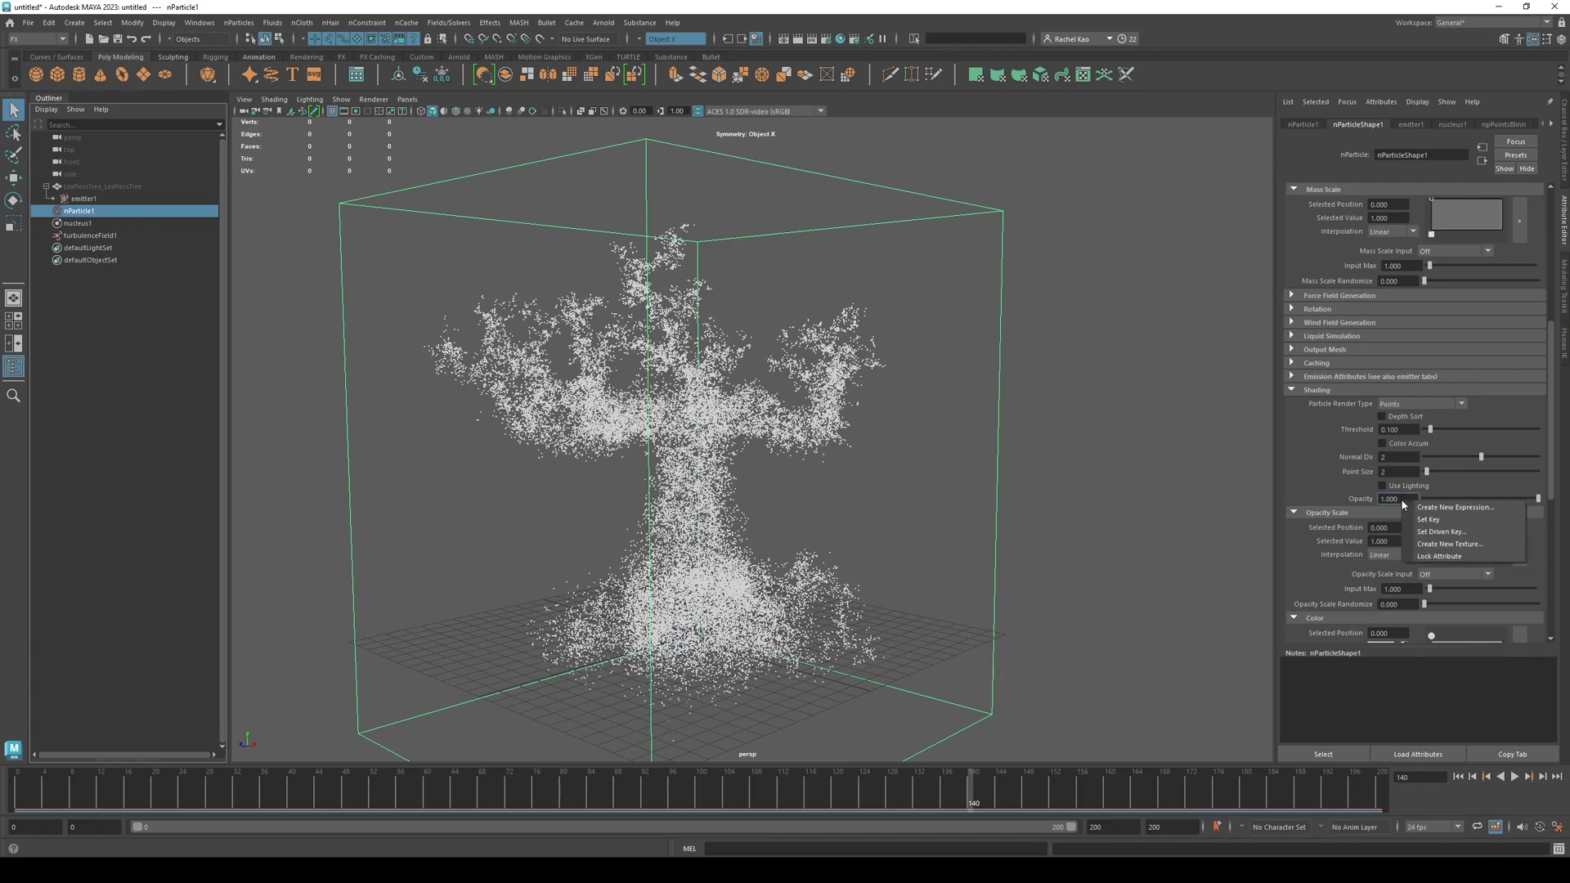
left_click(1423, 521)
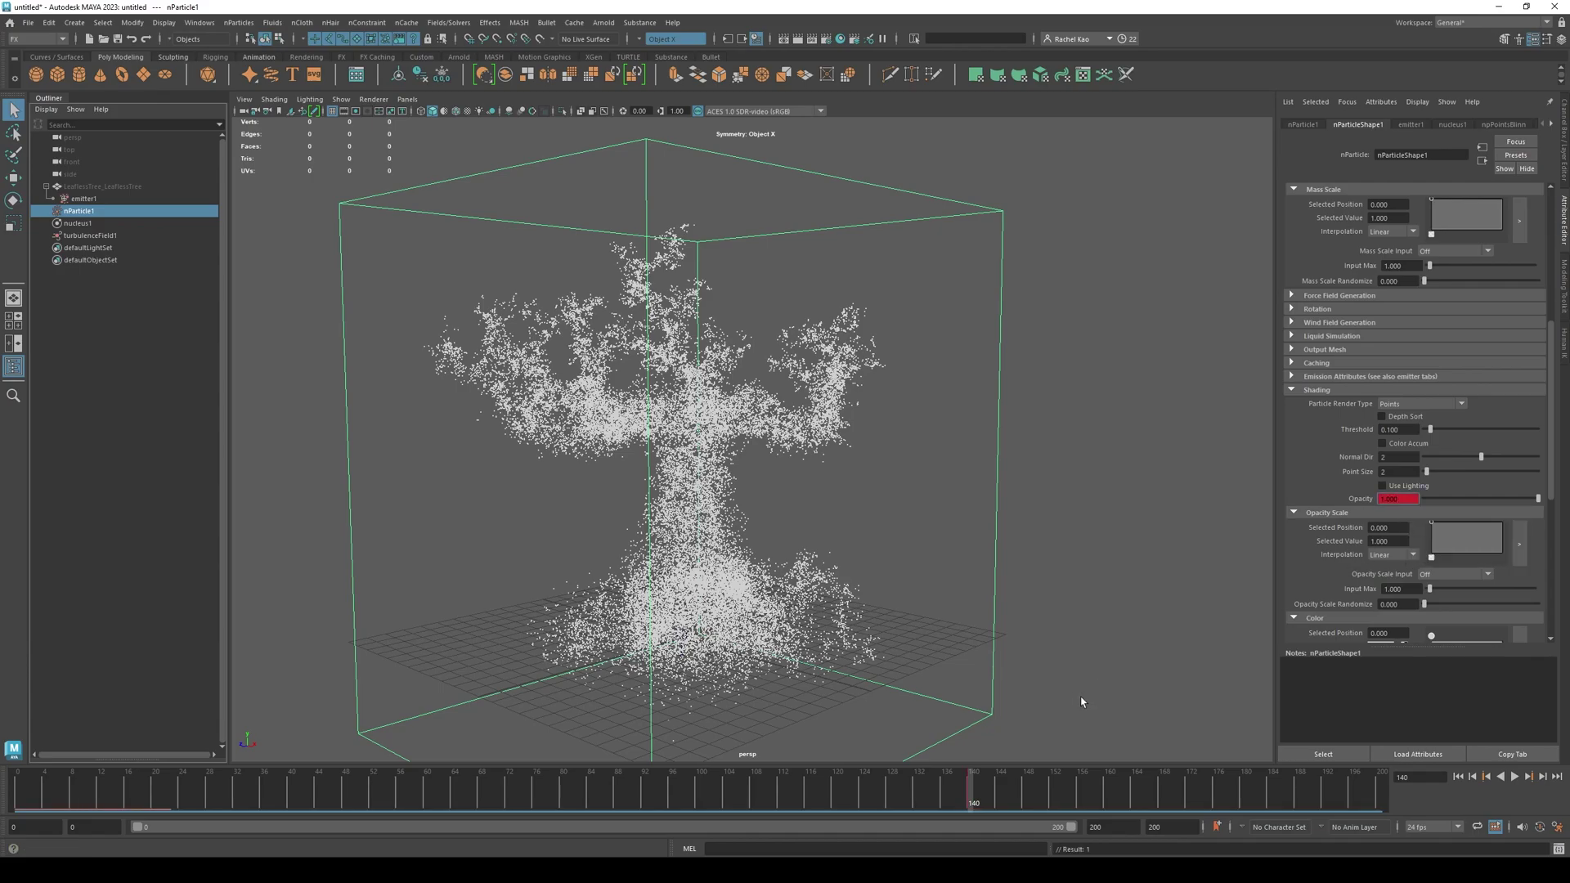
Keyframe the shading opacity of nParticle1 at 0 on frame 200
left_click_drag(968, 792, 1382, 805)
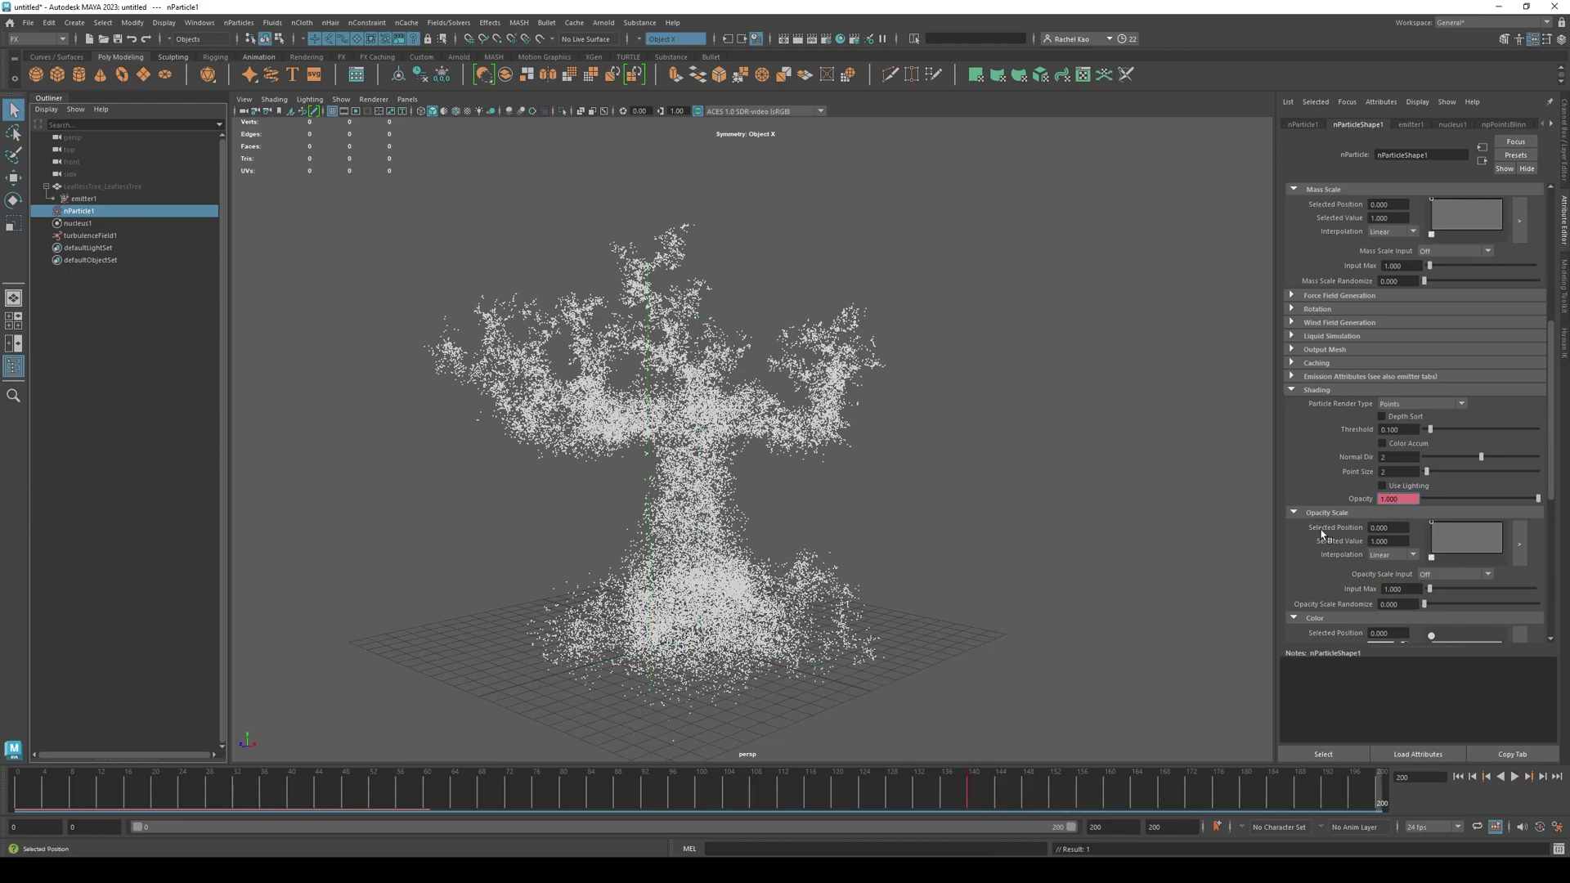
left_click_drag(1403, 500, 1370, 502)
type("0")
key("Return")
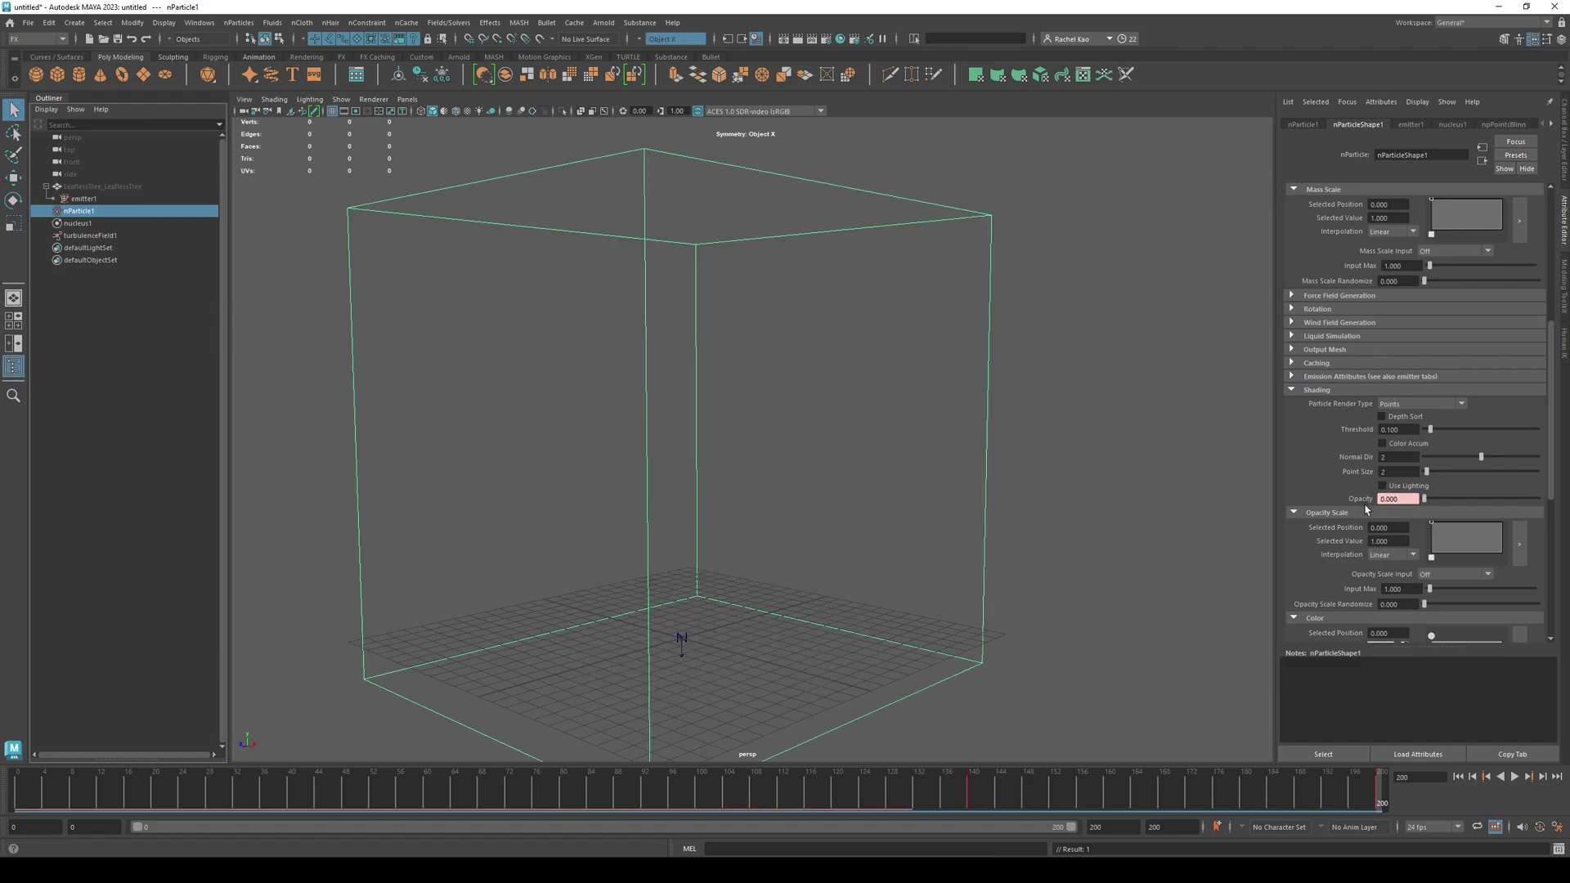
right_click(1400, 500)
left_click(1431, 514)
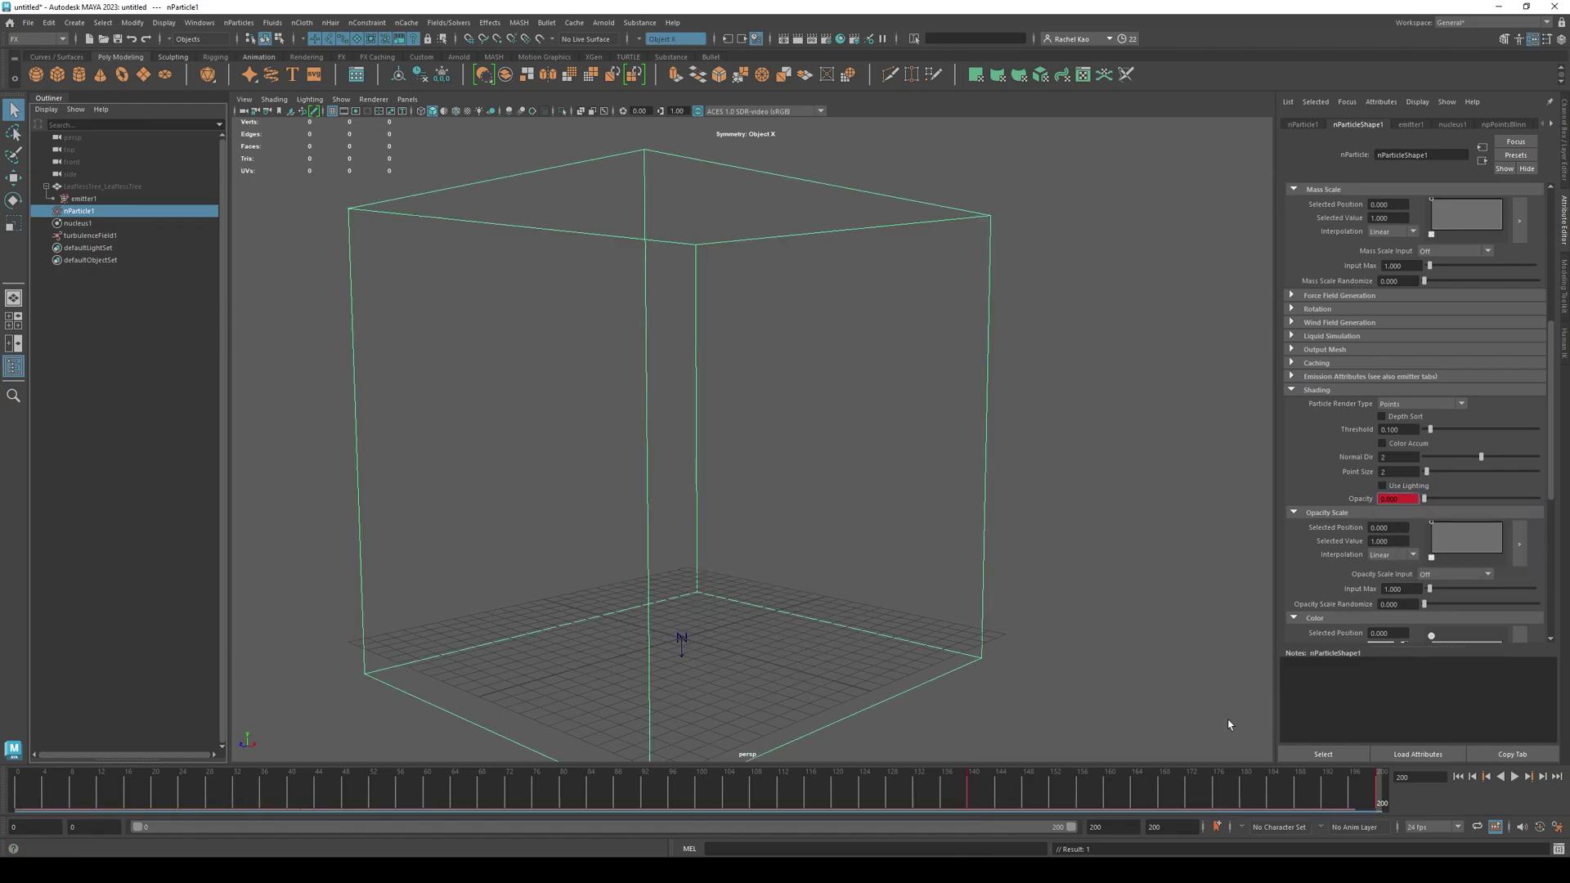
Play the simulation to check the opacity fade, and return to the first frame with nothing selected
key("f")
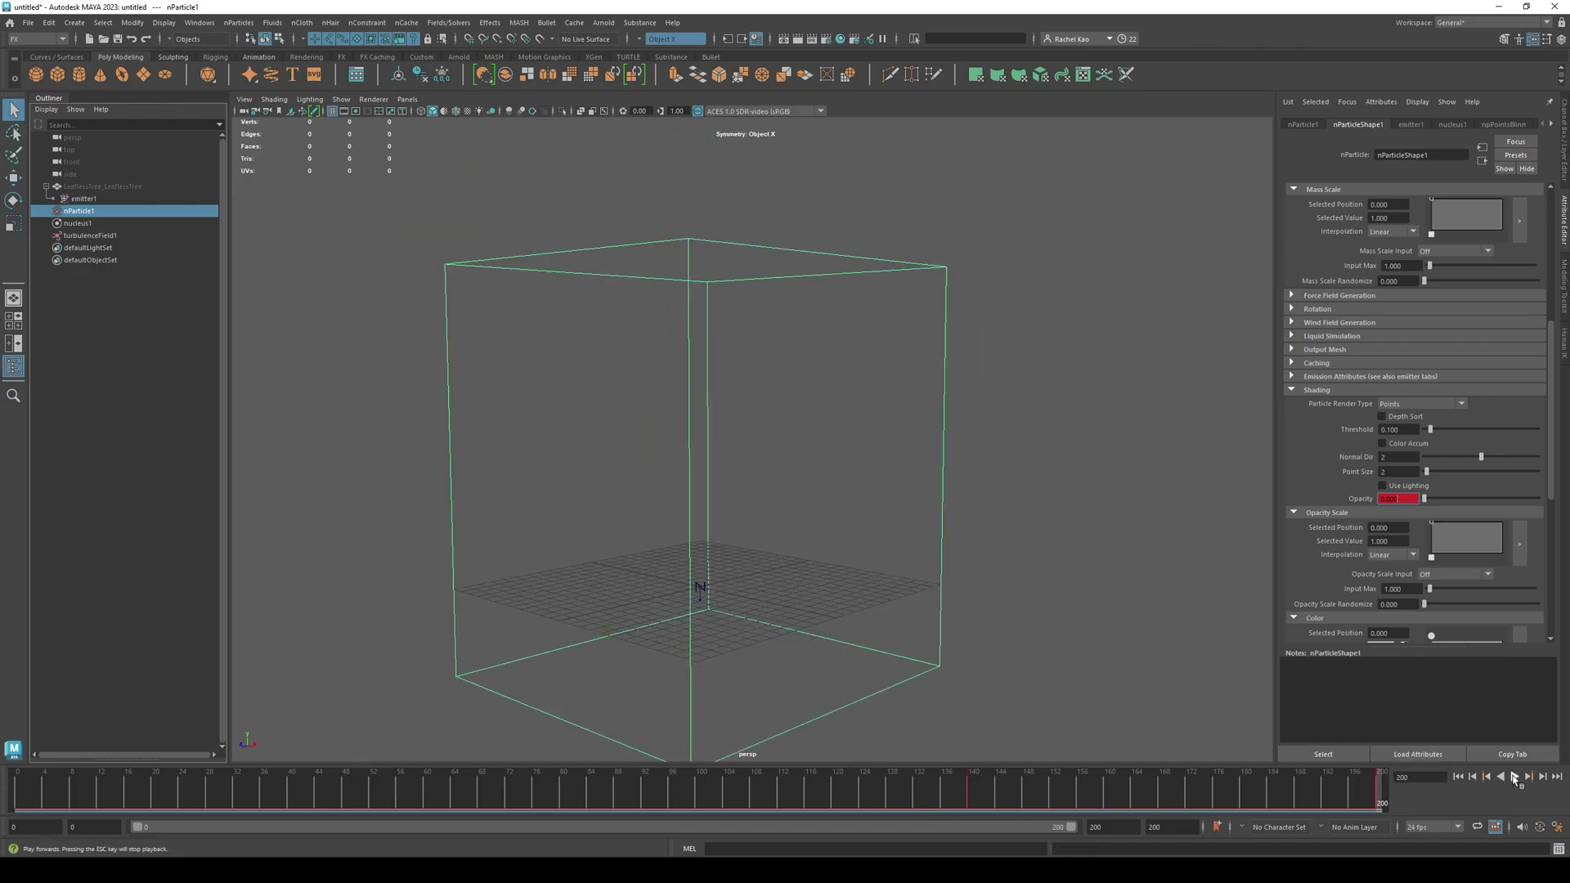
left_click(1515, 777)
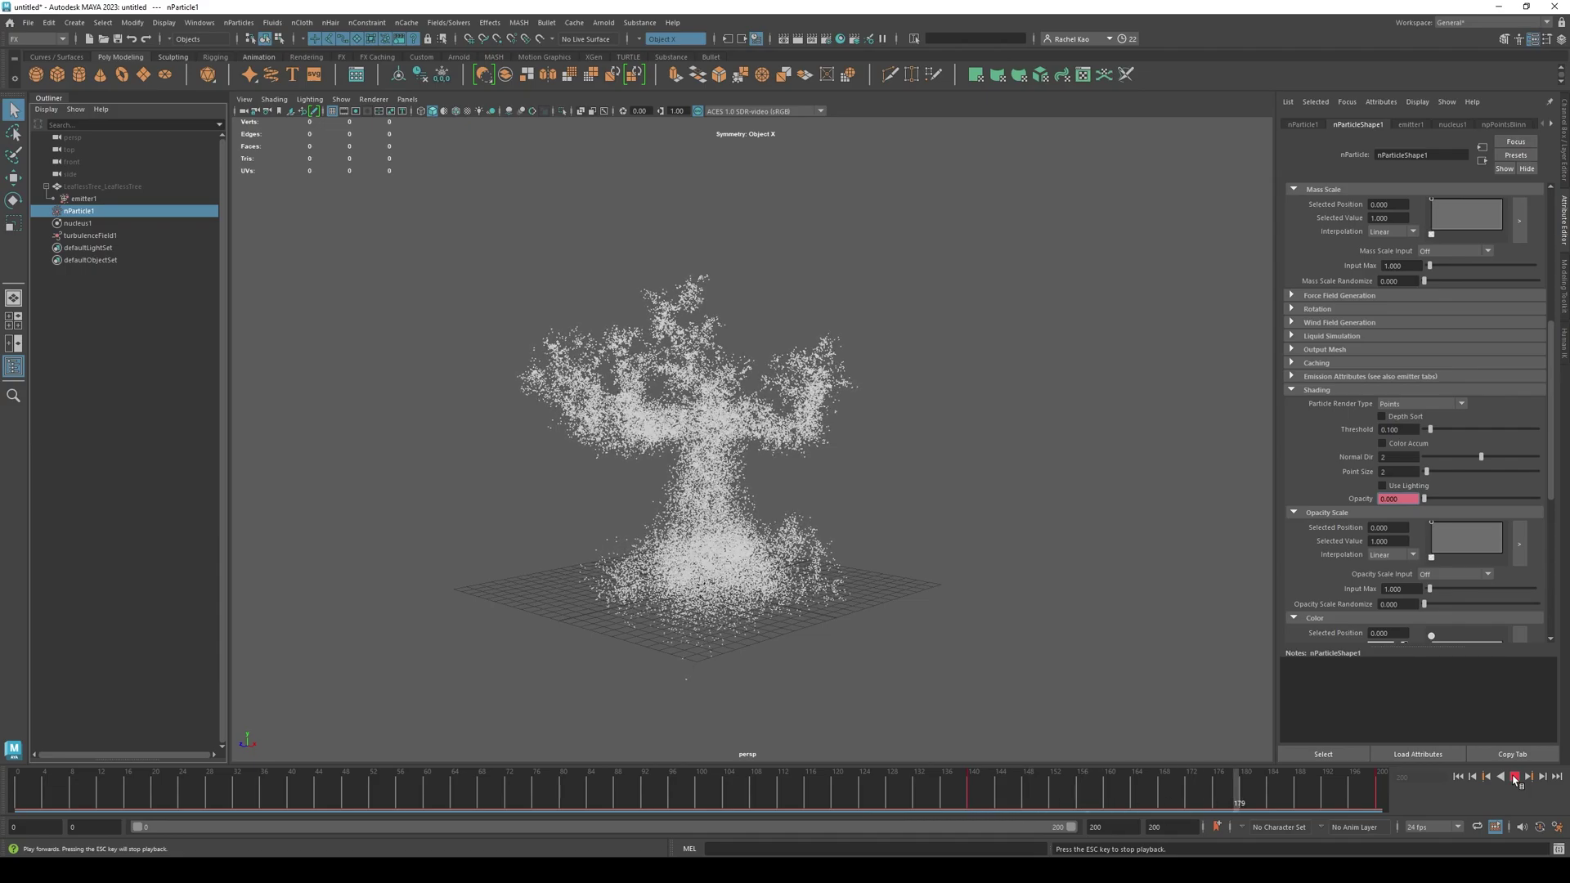
left_click(1513, 777)
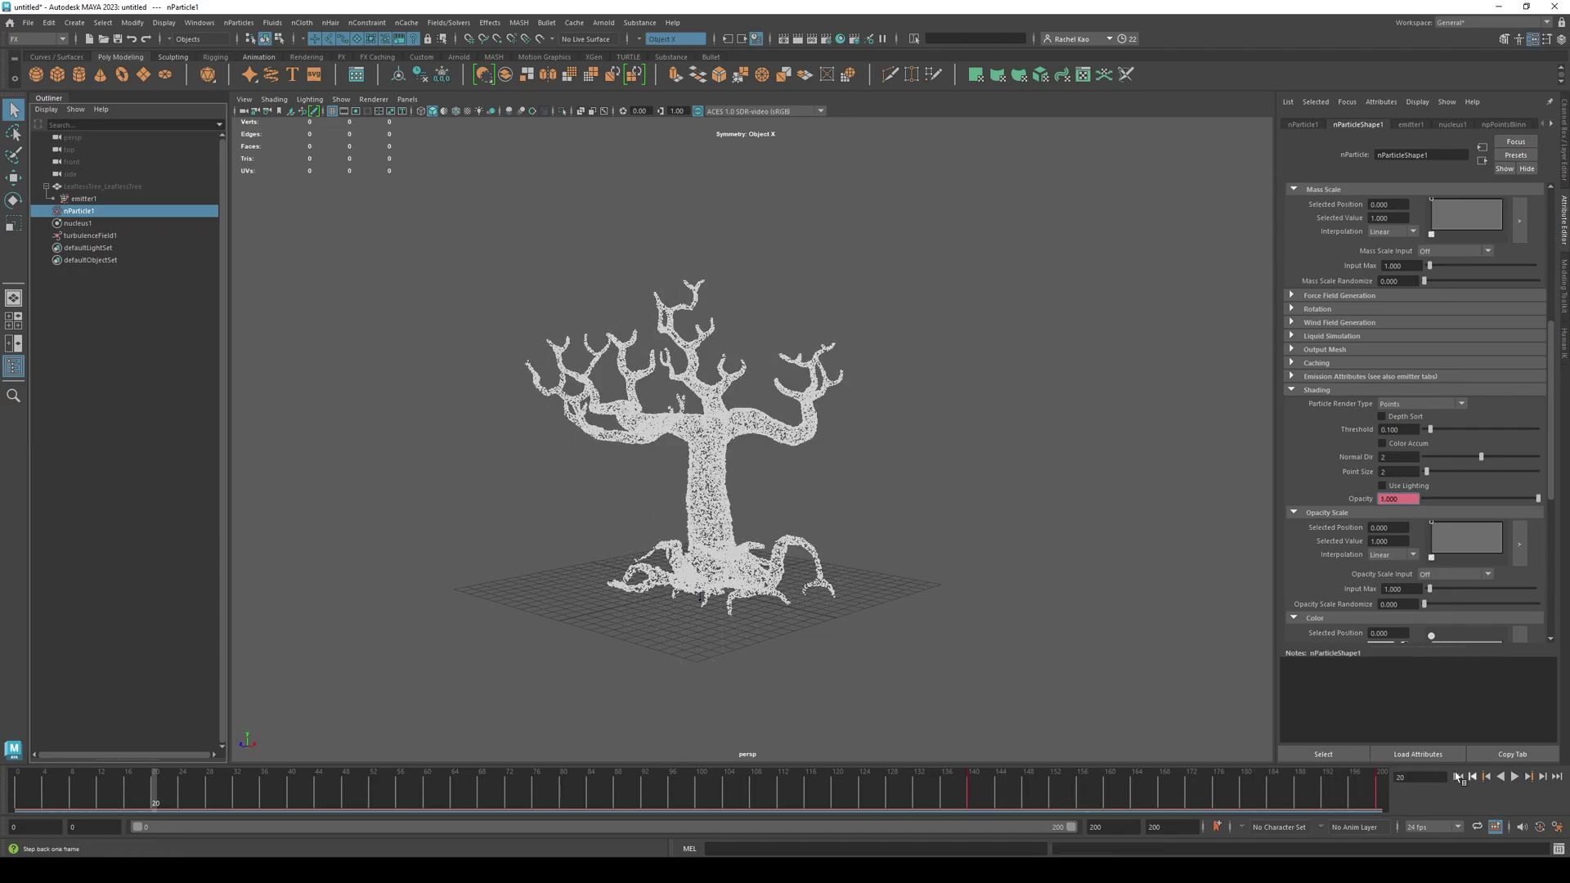
left_click(1459, 777)
left_click(932, 667)
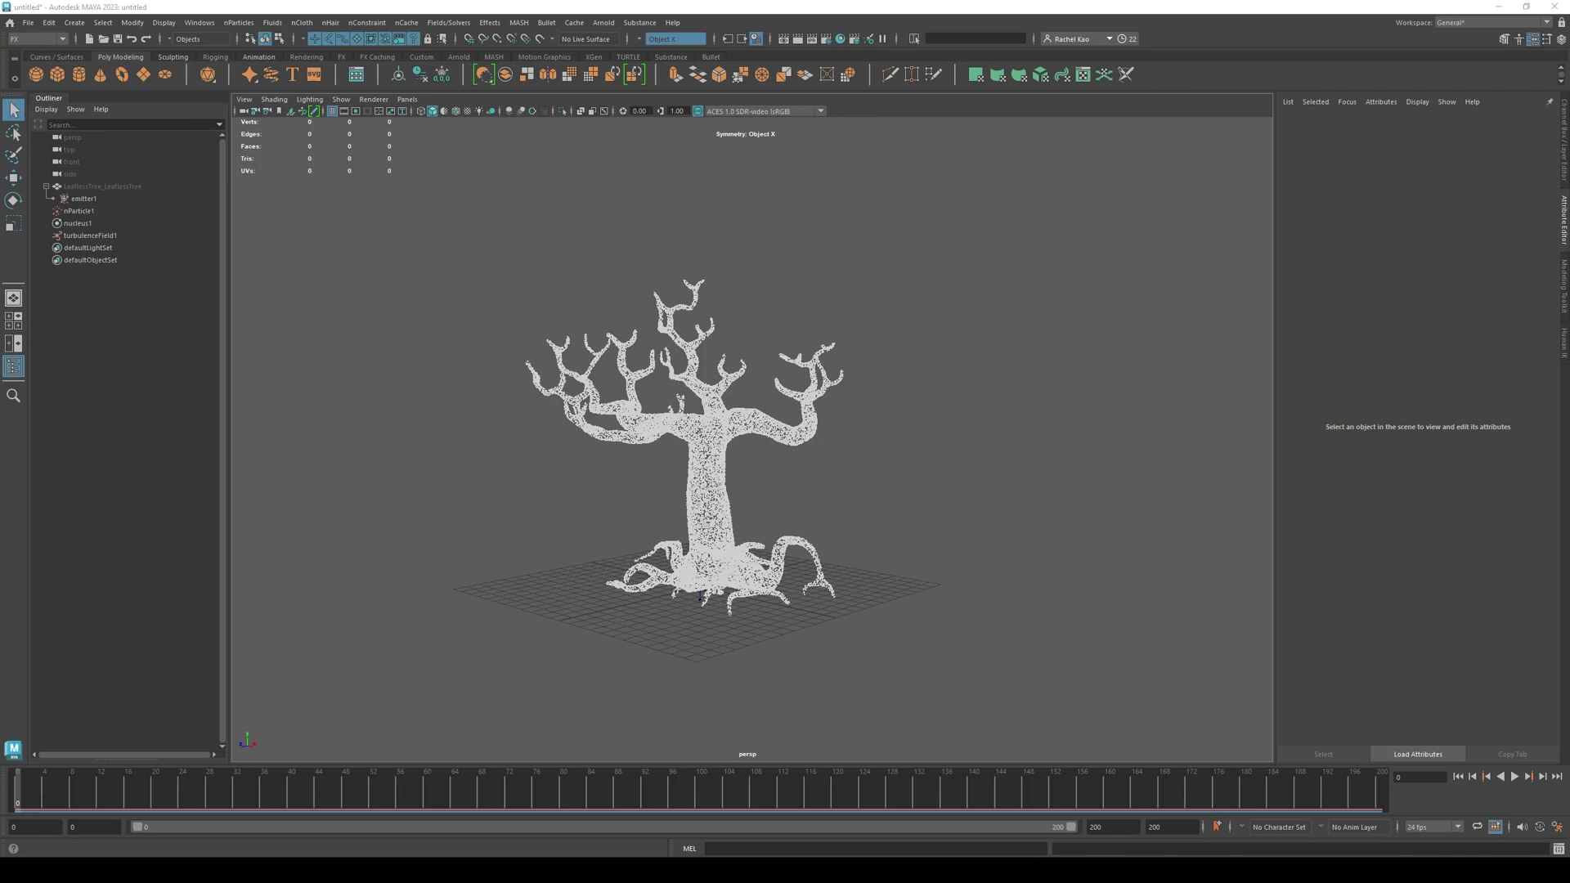